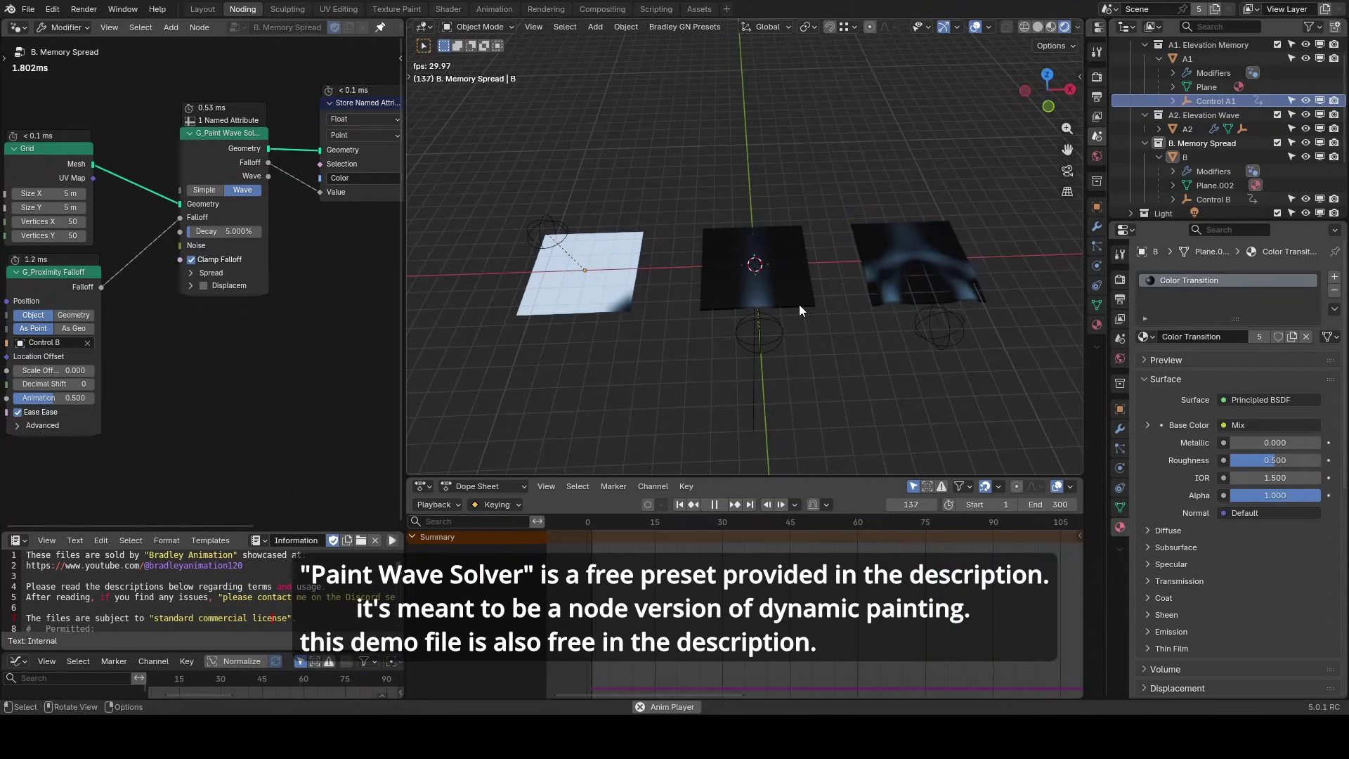
Replay the wave animation from frame 1 several times to watch the paint spread.
key(space)
key(shift+Left)
key(space)
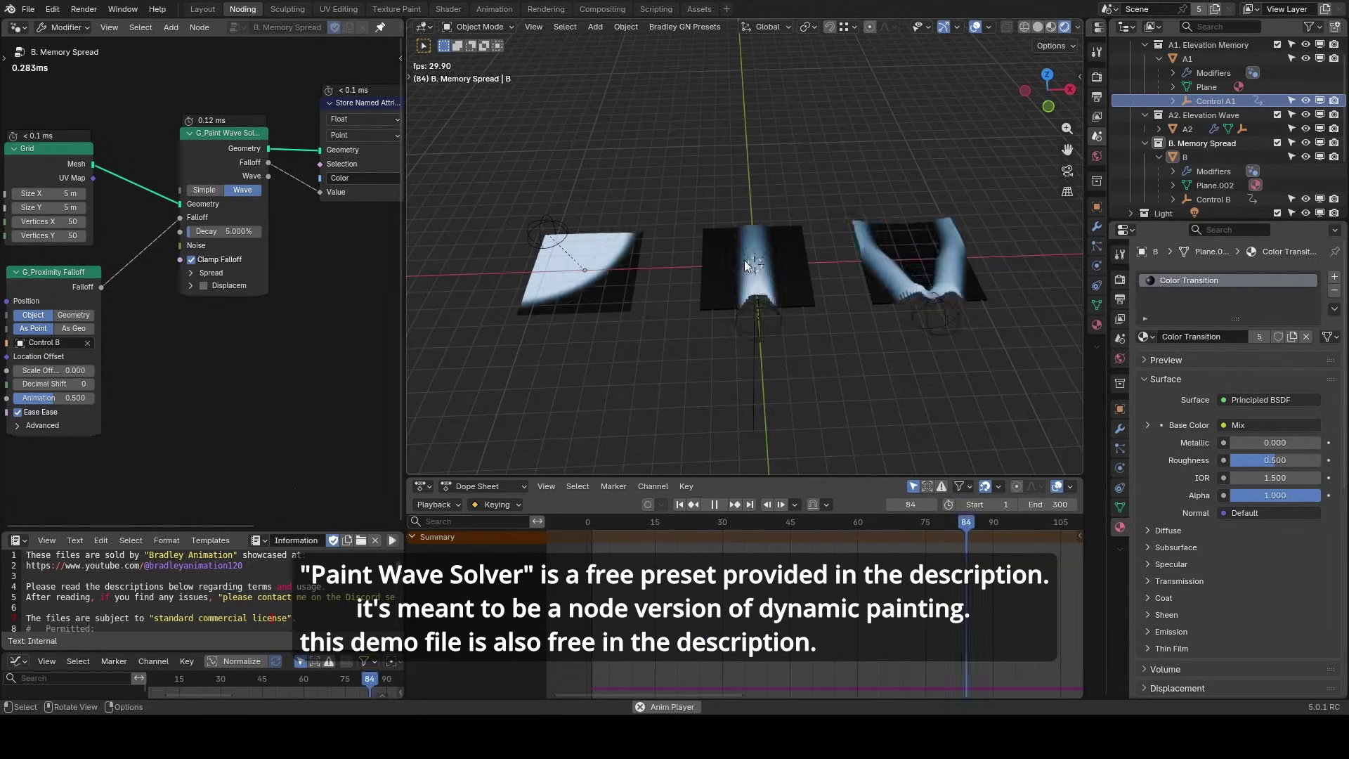
key(shift+Left)
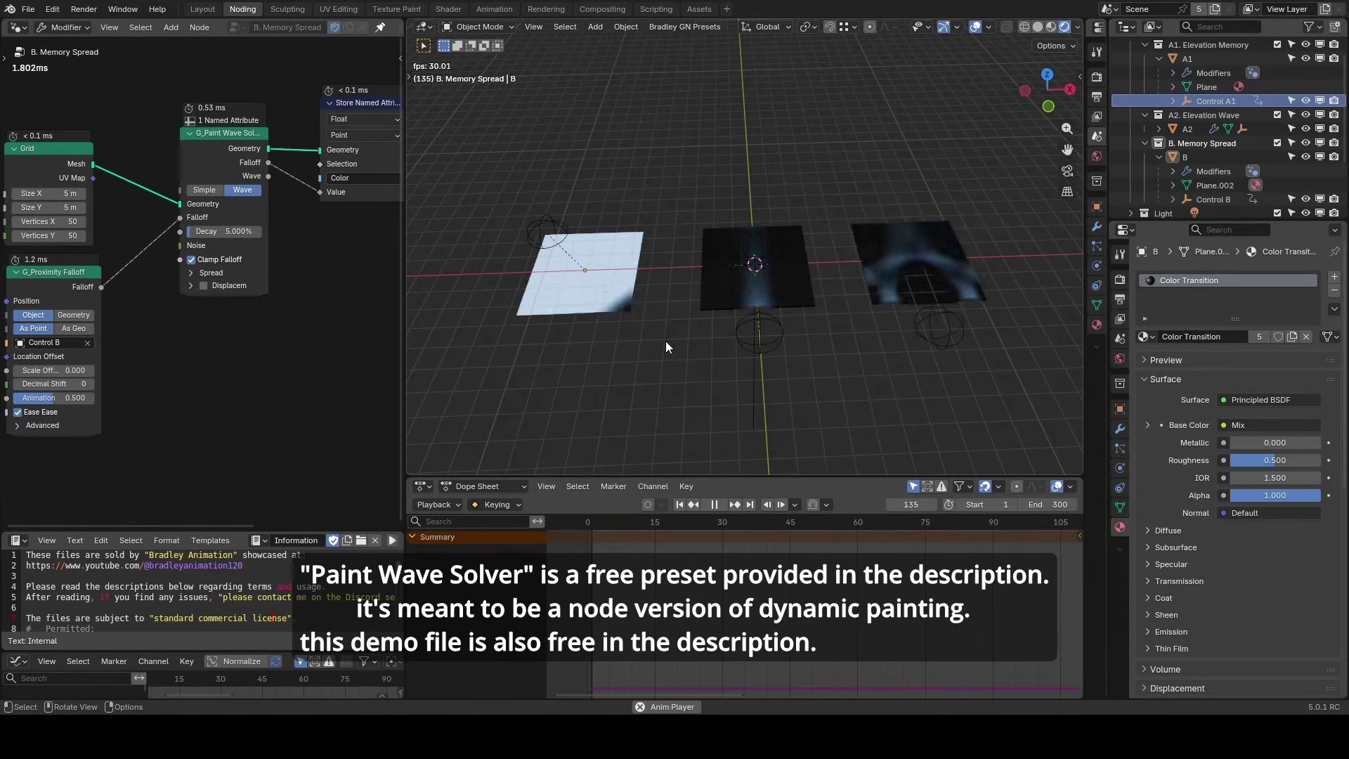
key(shift+Left)
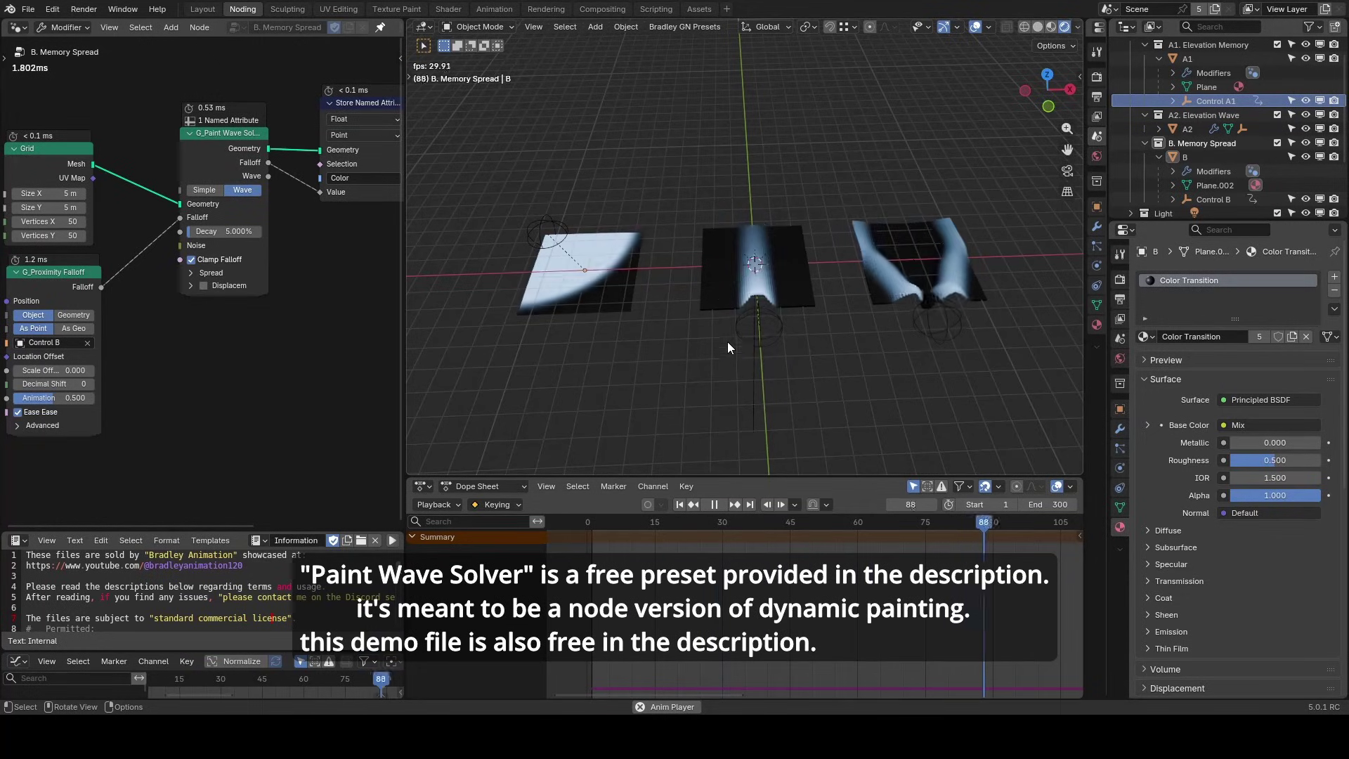
key(space)
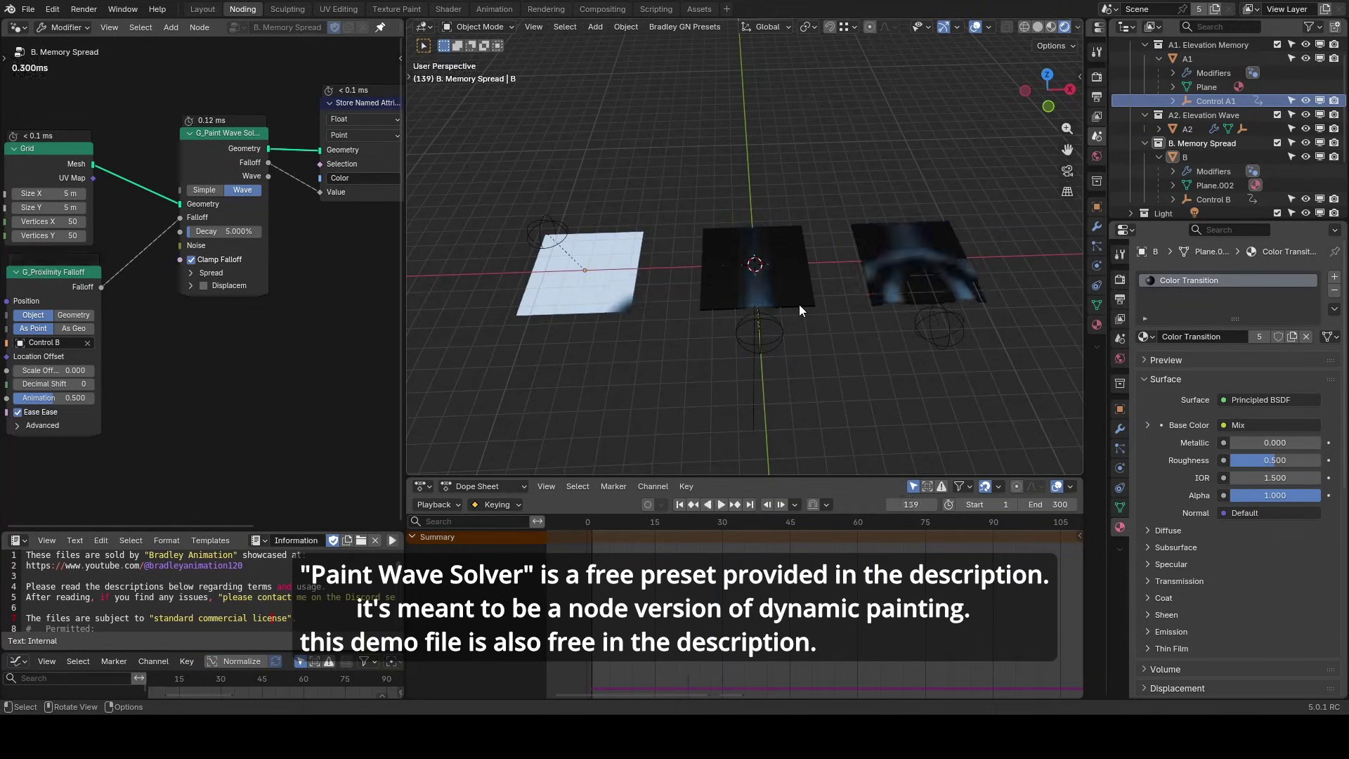
key(shift+Left)
key(space)
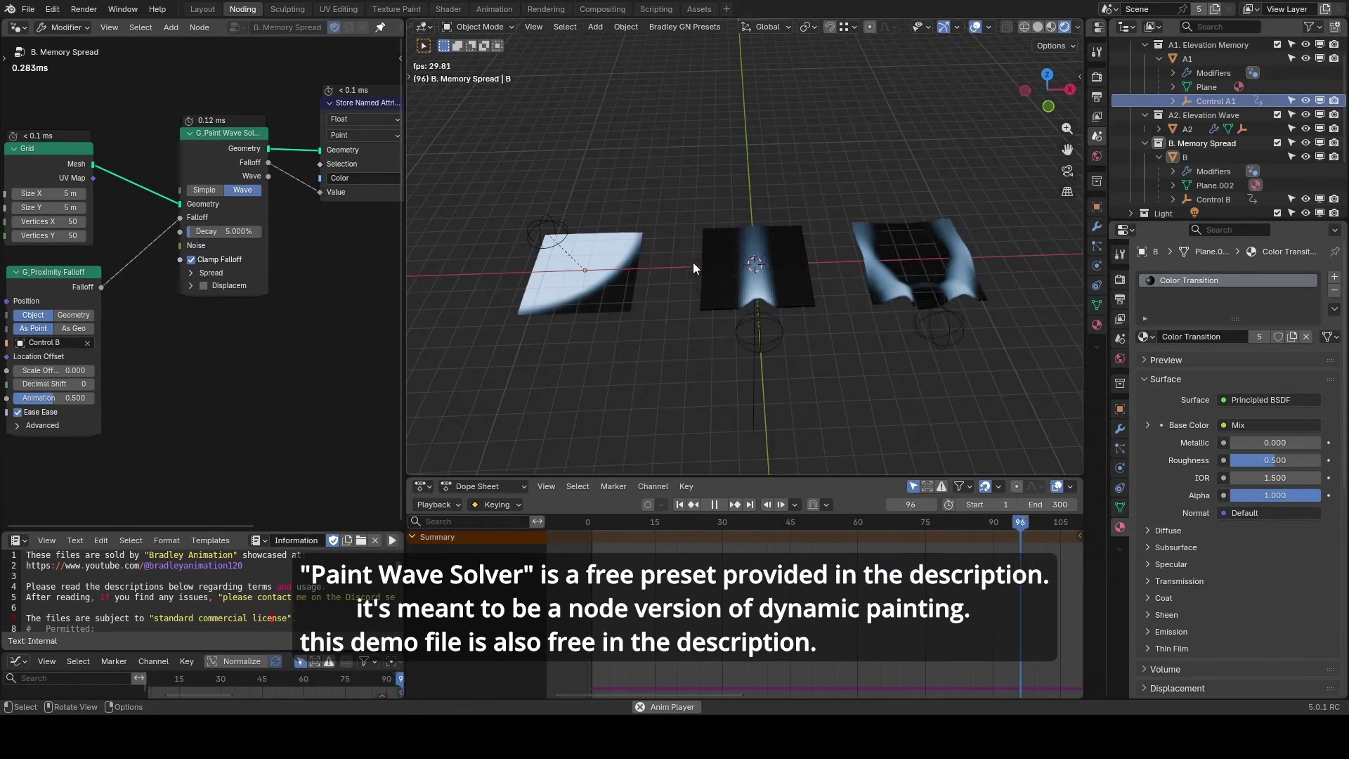
key(space)
Zoom in on plane B, select its Control B empty, and replay from frame 1.
click(607, 280)
scroll(709, 290, up, 5)
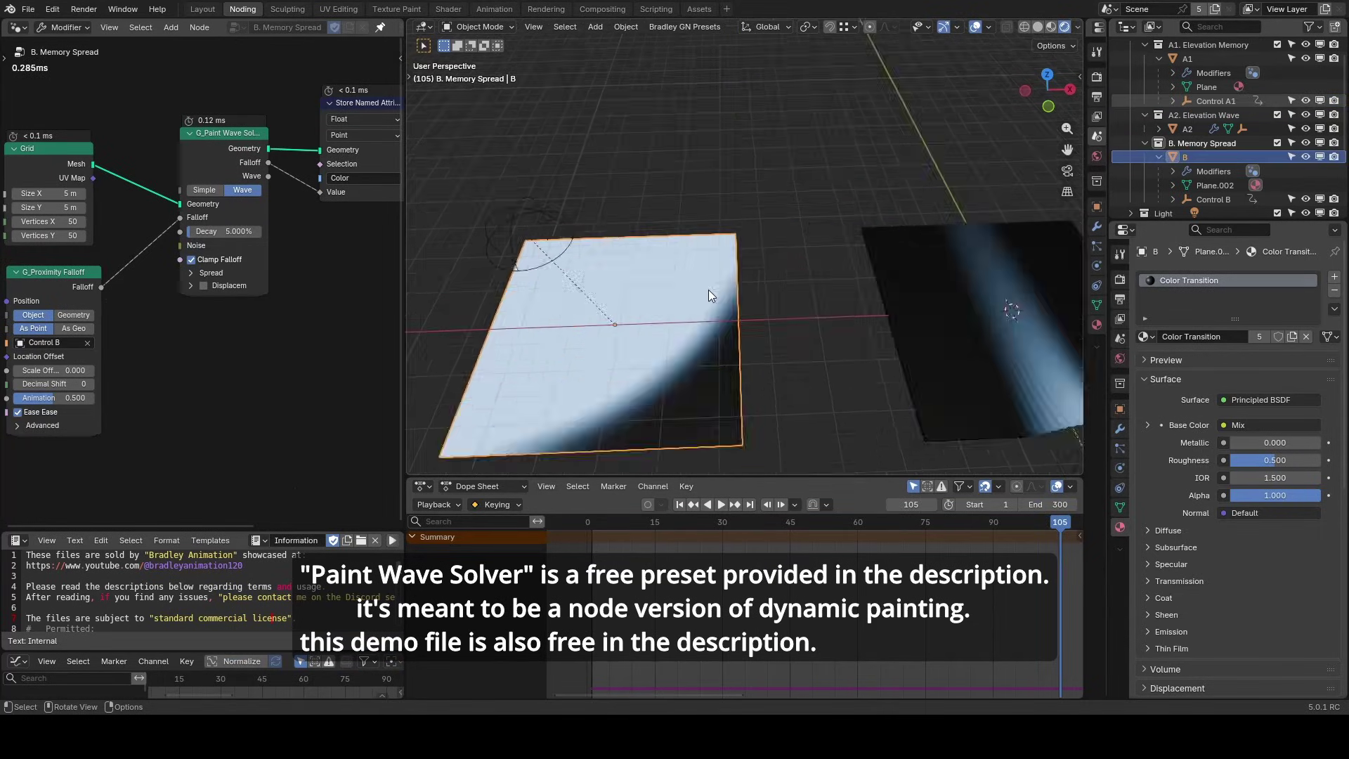
click(546, 227)
key(shift+Left)
key(space)
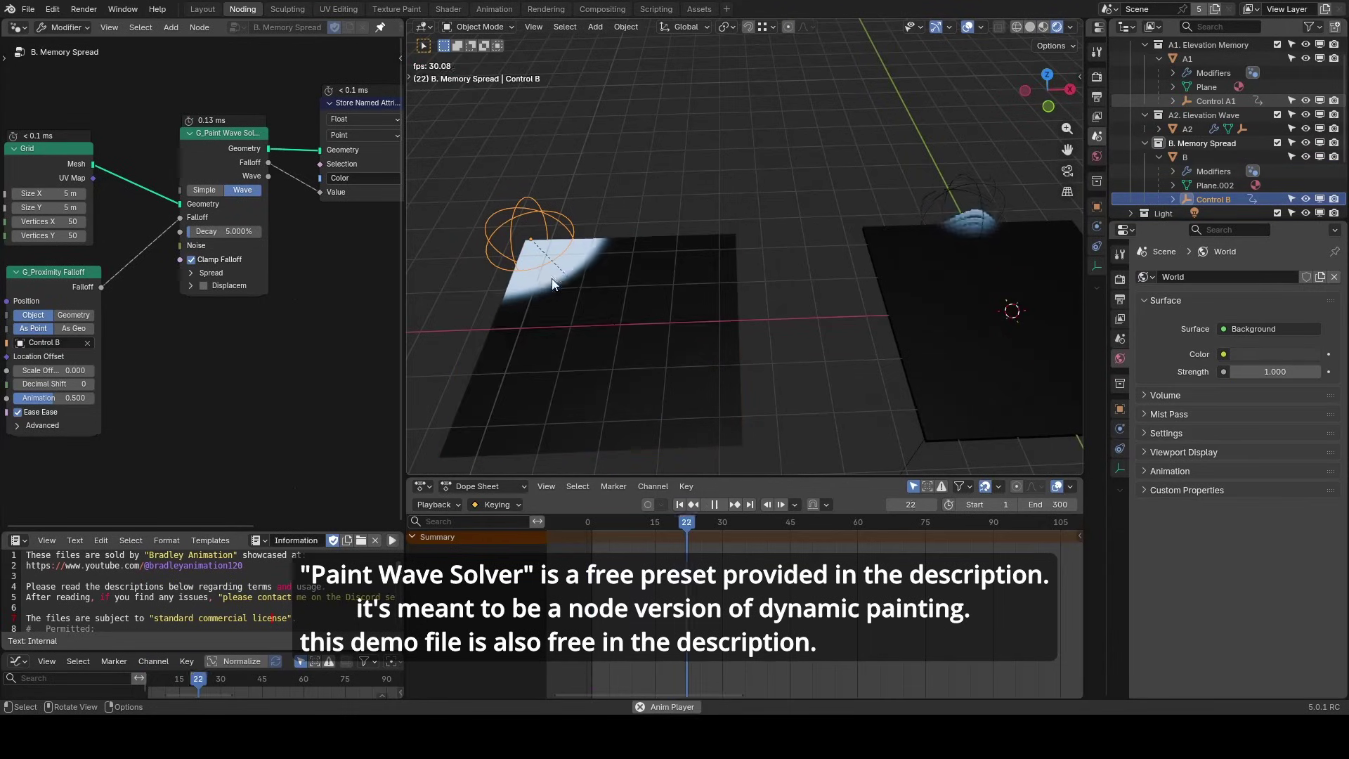
key(space)
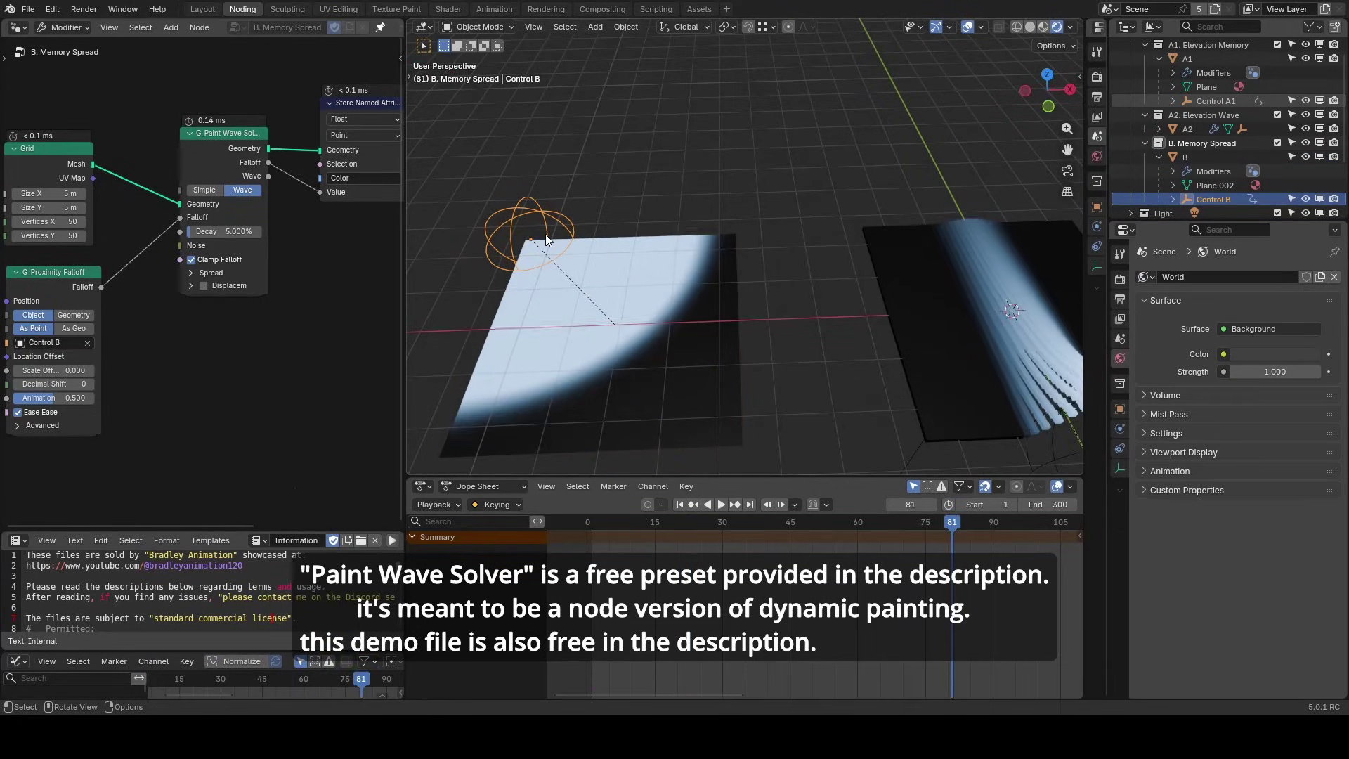
Zoom back out, pan toward the other planes, and select the Control A1 empty.
scroll(620, 269, down, 3)
shift+middle_drag(794, 269, 517, 267)
click(681, 343)
Replay the animation from frame 1 with Control A1 selected, panning left across the planes.
key(shift+Left)
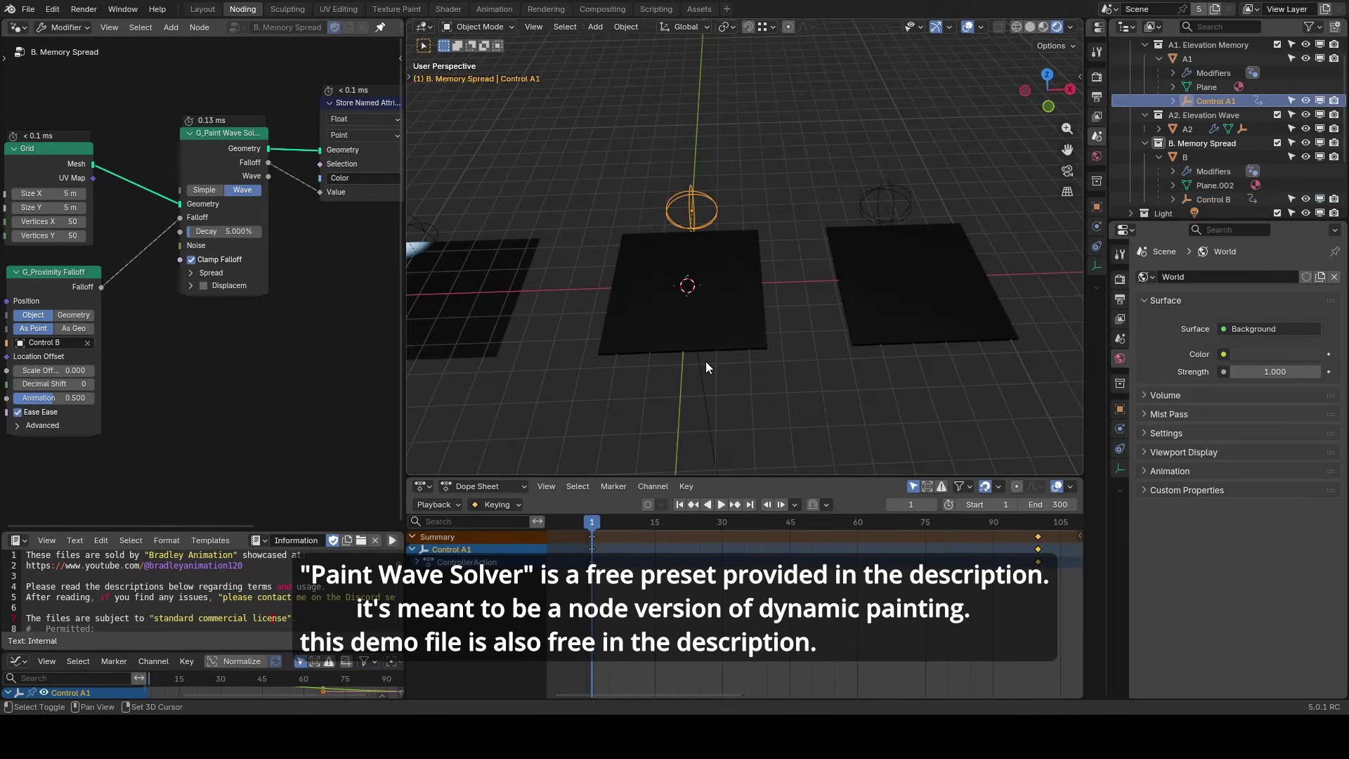
key(space)
Select the Control A2 empty and delete all of its keyframes in the Dope Sheet.
key(space)
shift+middle_drag(845, 322, 657, 311)
click(744, 351)
key(shift+Left)
key(space)
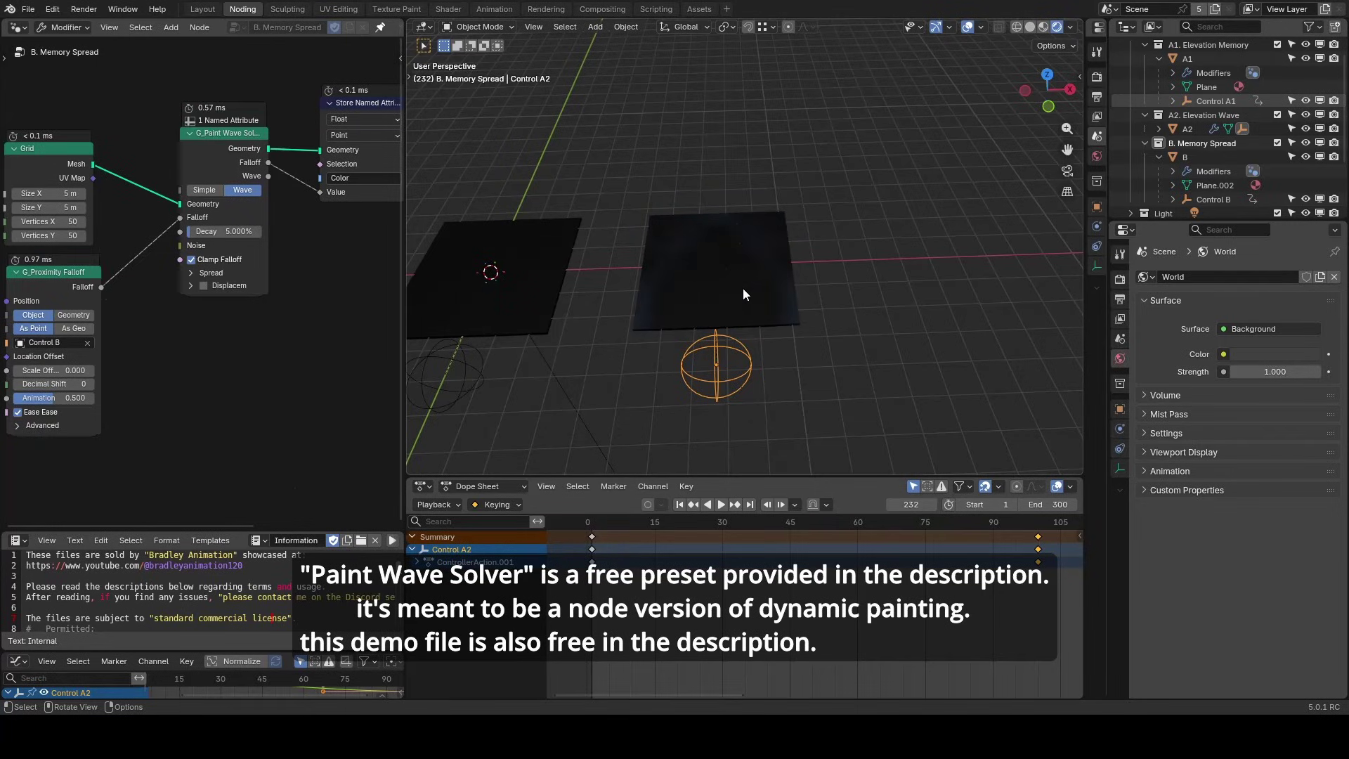
key(x)
click(732, 538)
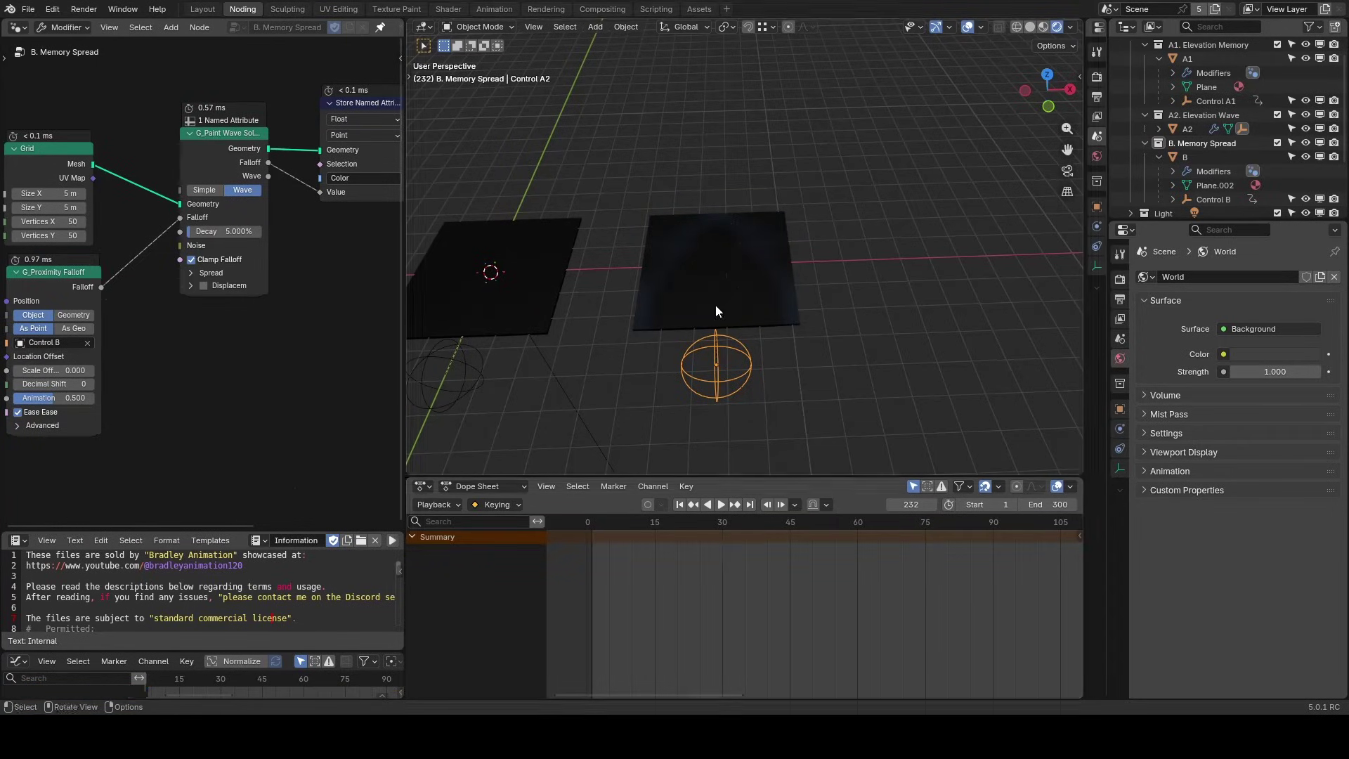
Move Control A2 in the XY plane across its plane during playback so it paints live.
key(shift+Left)
key(g)
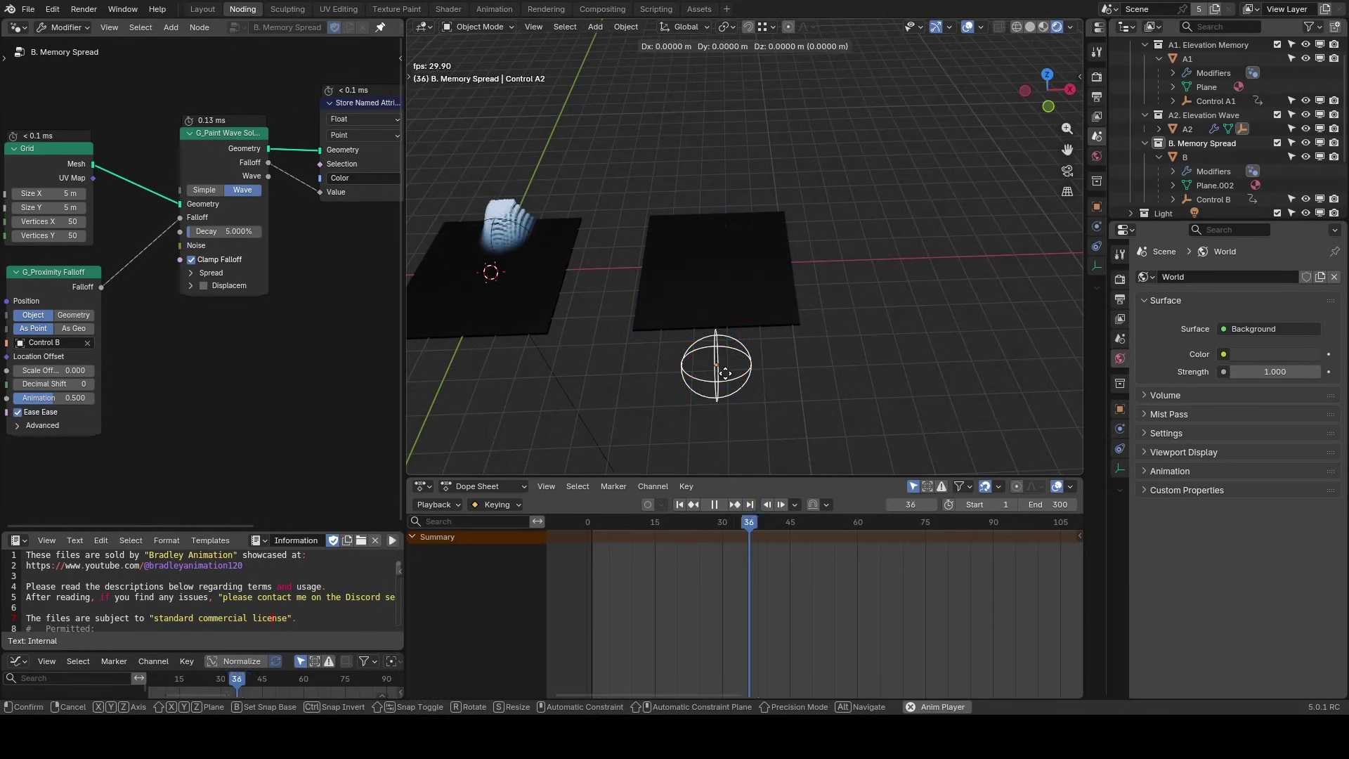
key(shift+z)
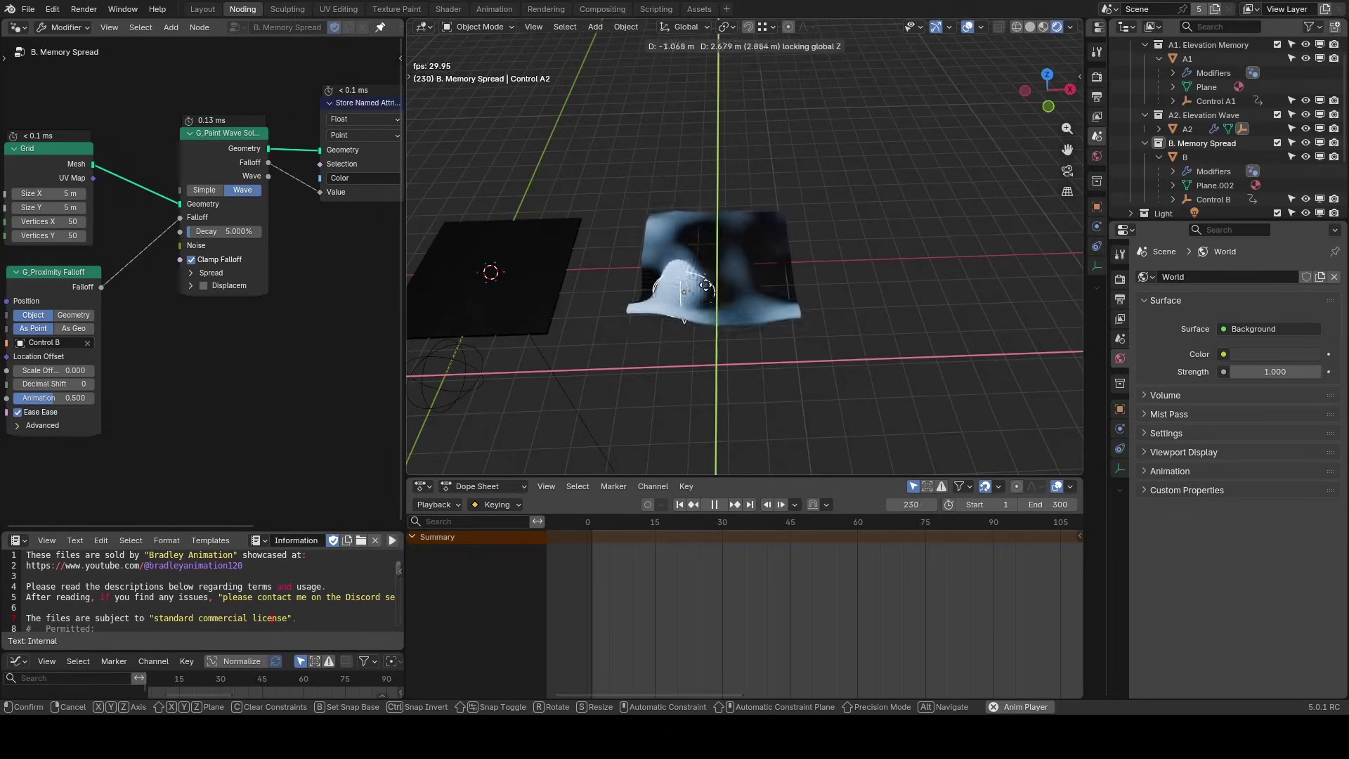
click(688, 263)
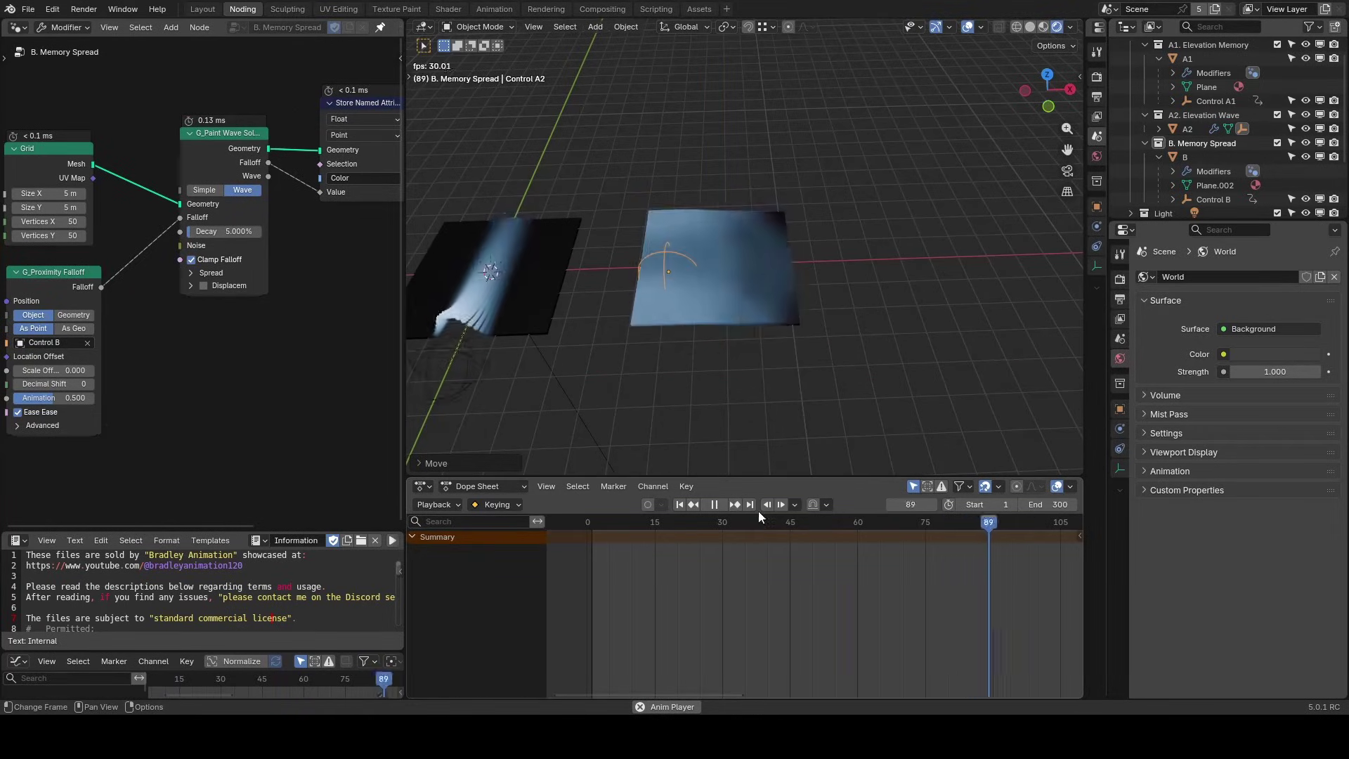
key(space)
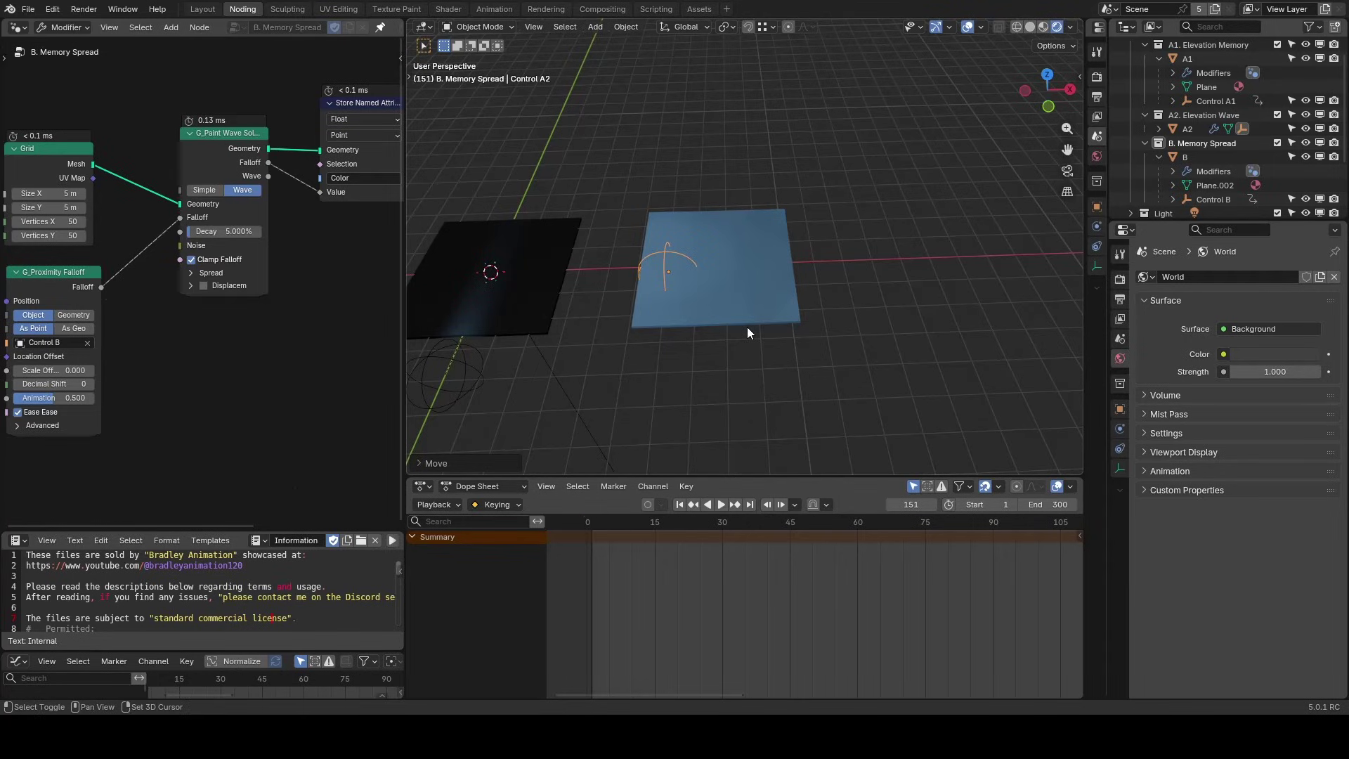
Rewind to frame 1, orbit to look across the planes, and replay the spreading wave.
key(shift+Left)
middle_drag(693, 309, 887, 301)
key(space)
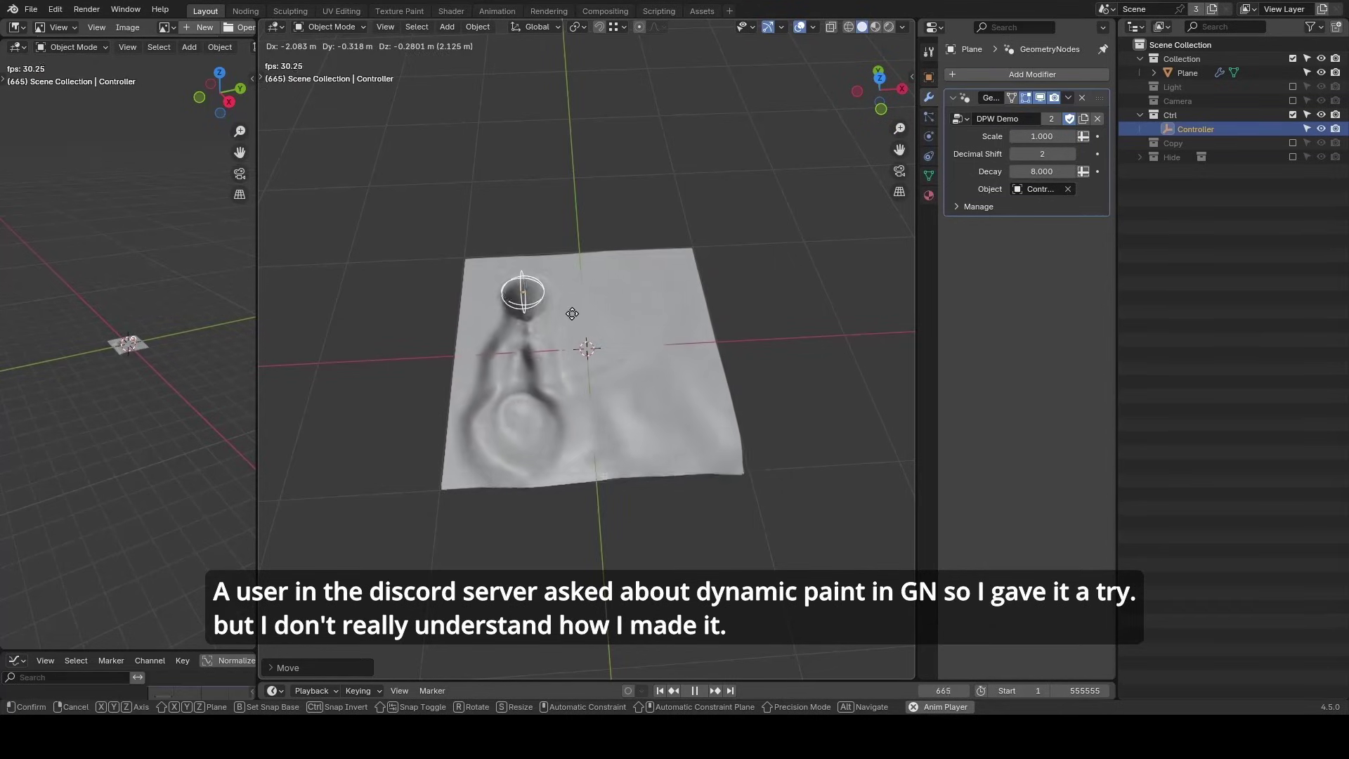
Sweep the controller sphere across the plane, then lower DPW on Rain Scale to 2.000 and replay.
mouse_move(623, 485)
mouse_down()
mouse_move(722, 334)
mouse_move(632, 395)
mouse_move(714, 434)
mouse_move(671, 445)
mouse_up()
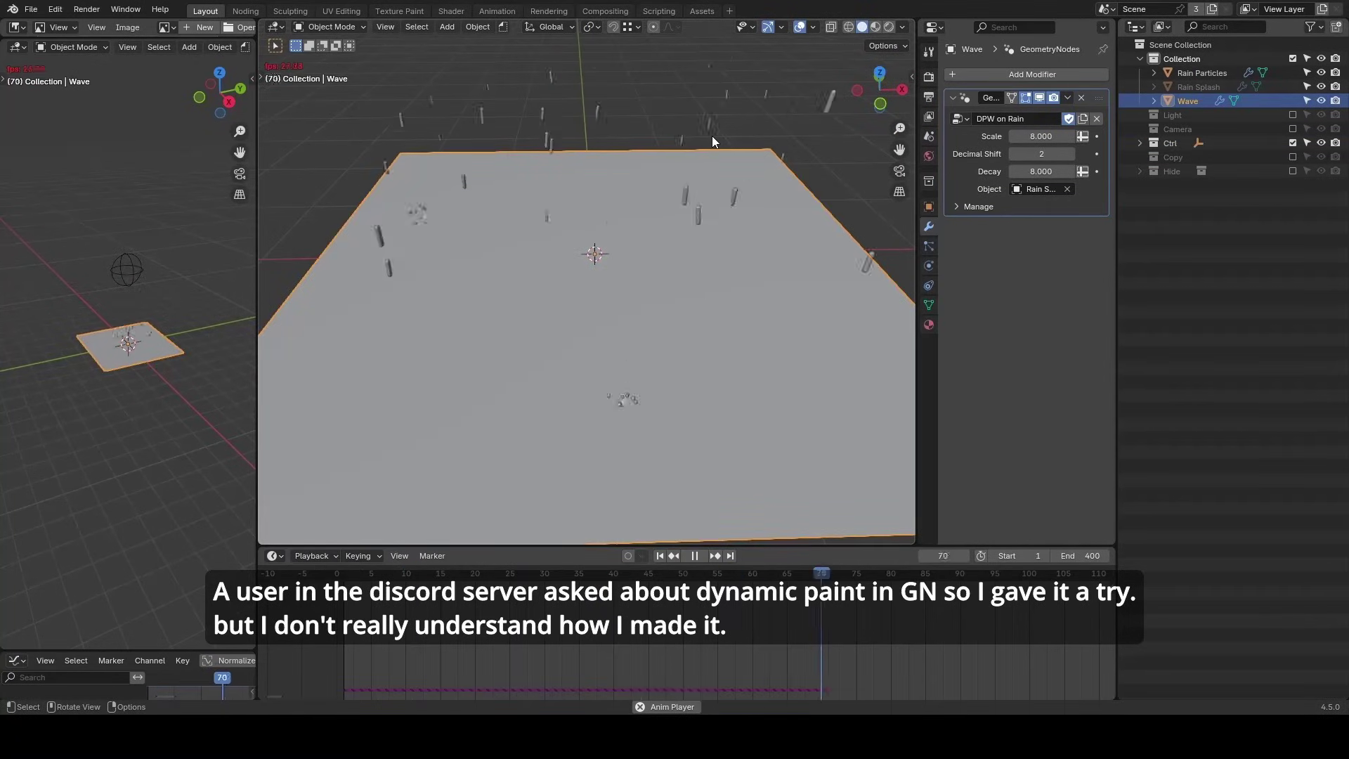
key(space)
drag(1016, 137, 973, 137)
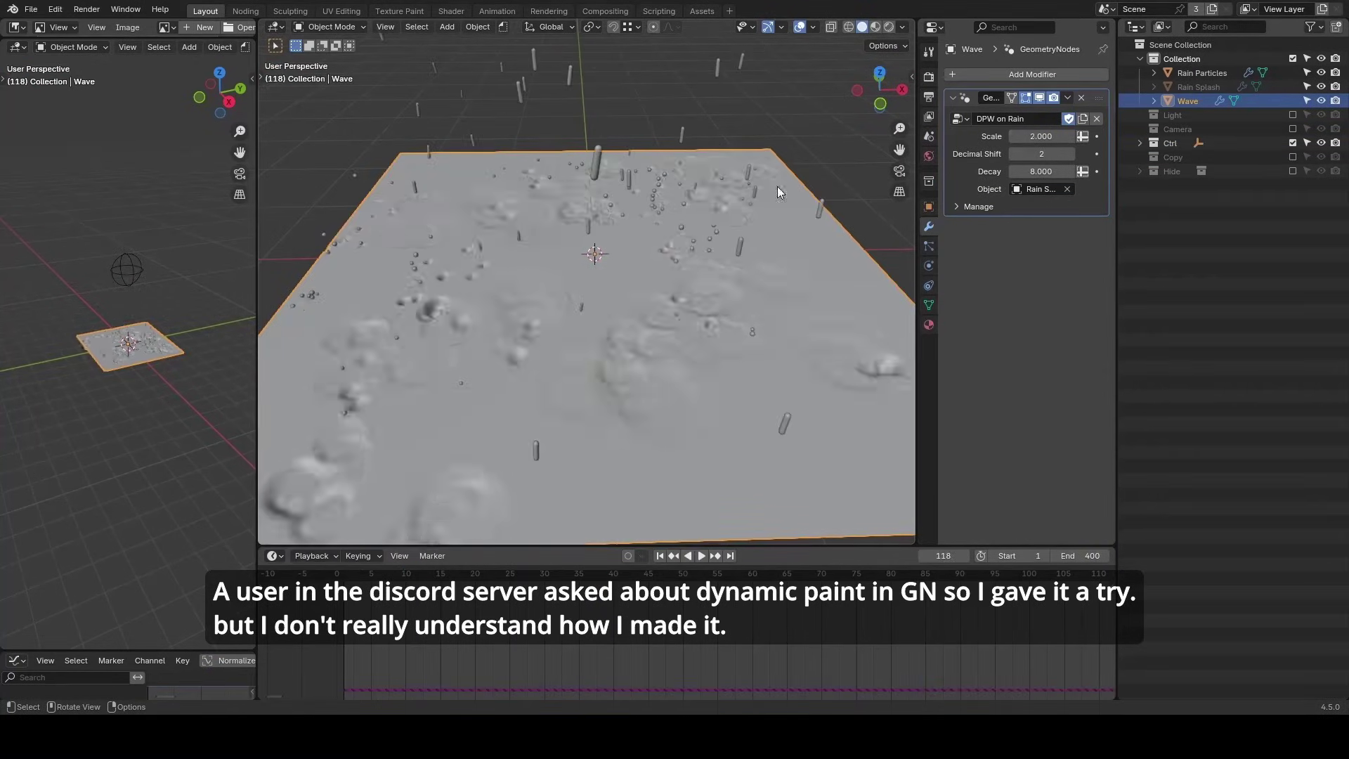
key(shift+Left)
key(space)
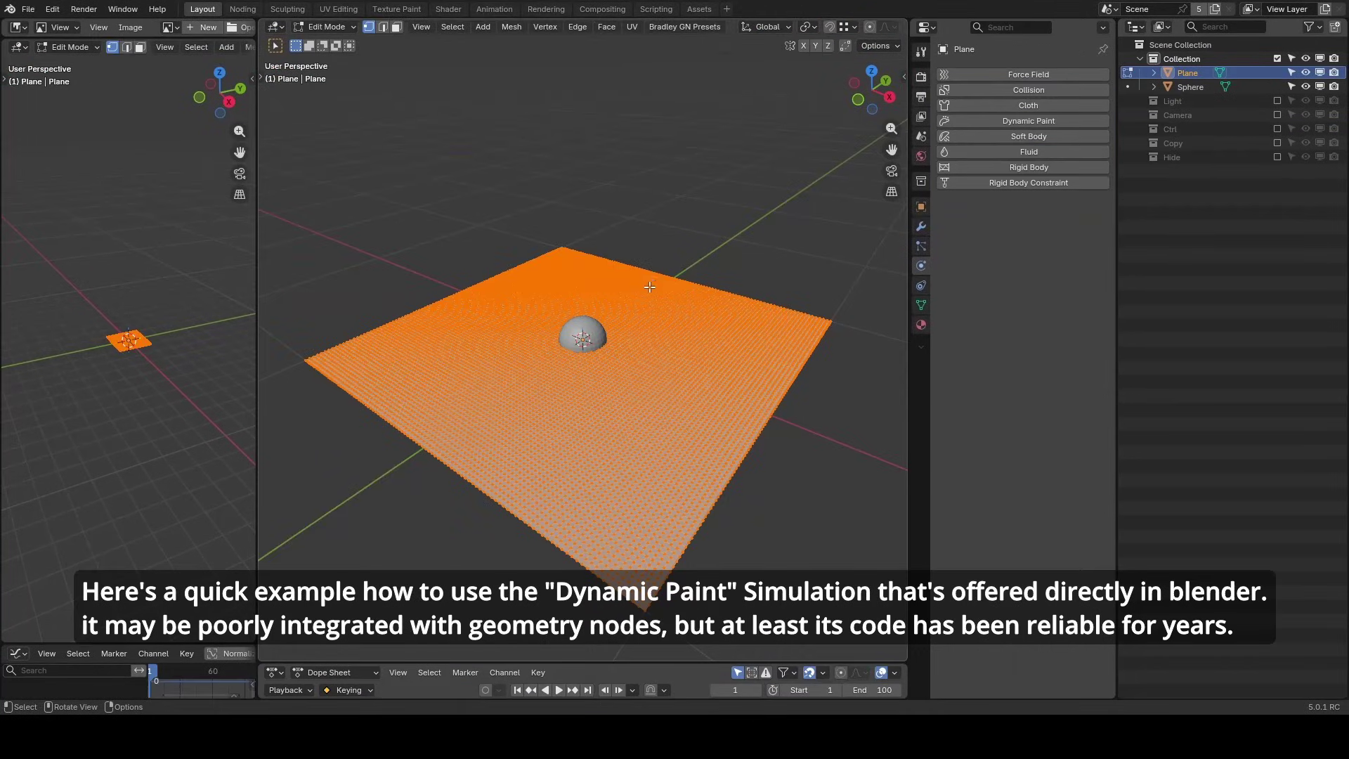
Make the plane a Dynamic Paint canvas with a Waves surface type.
click(1005, 122)
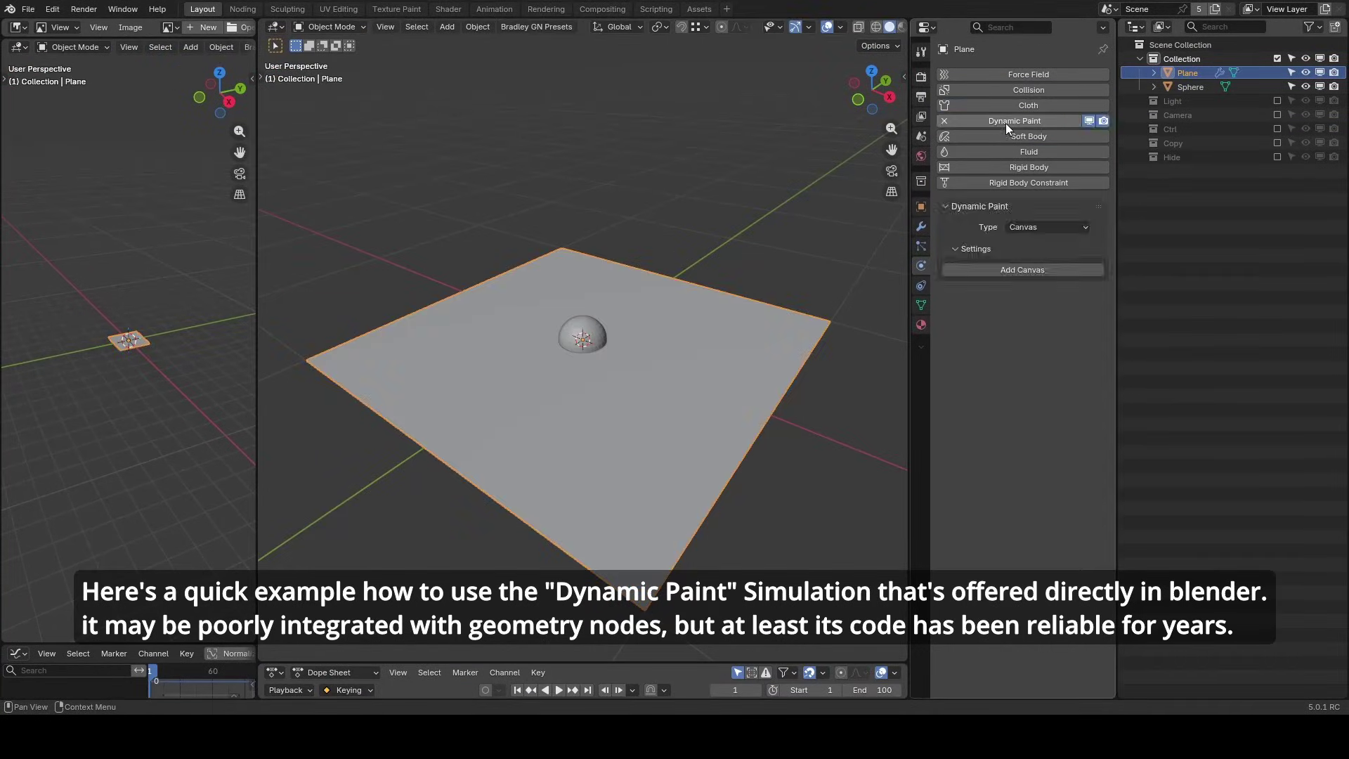
click(1045, 270)
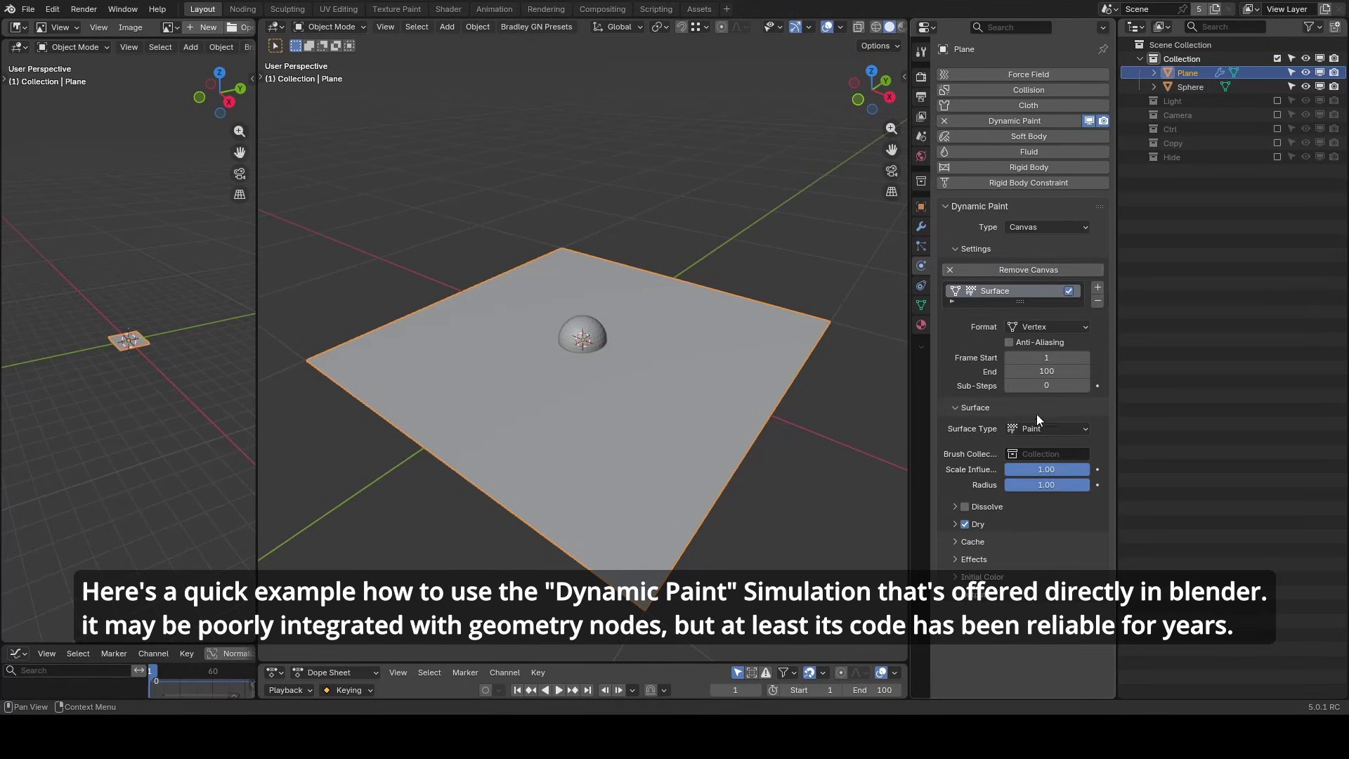
click(1047, 428)
click(1046, 483)
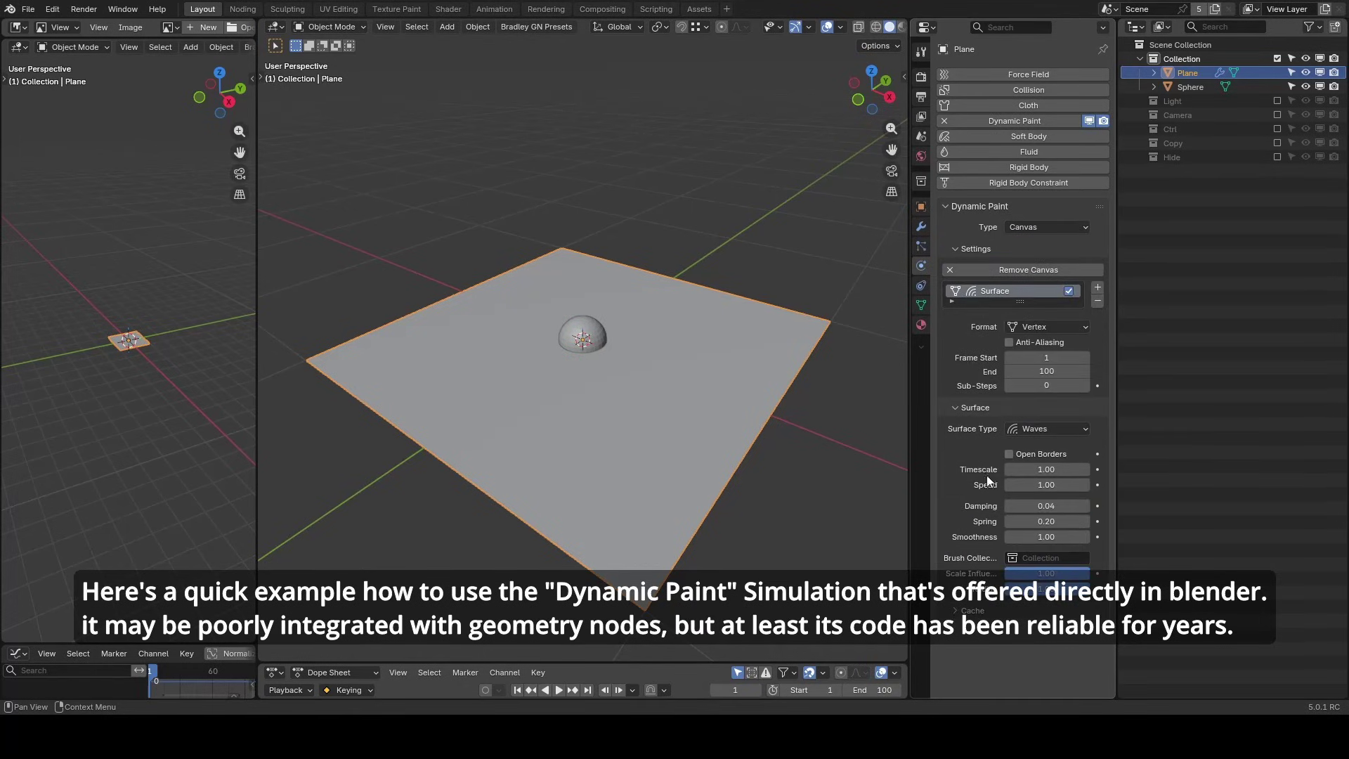
Select the sphere and give it Dynamic Paint as a Brush.
click(582, 323)
click(989, 124)
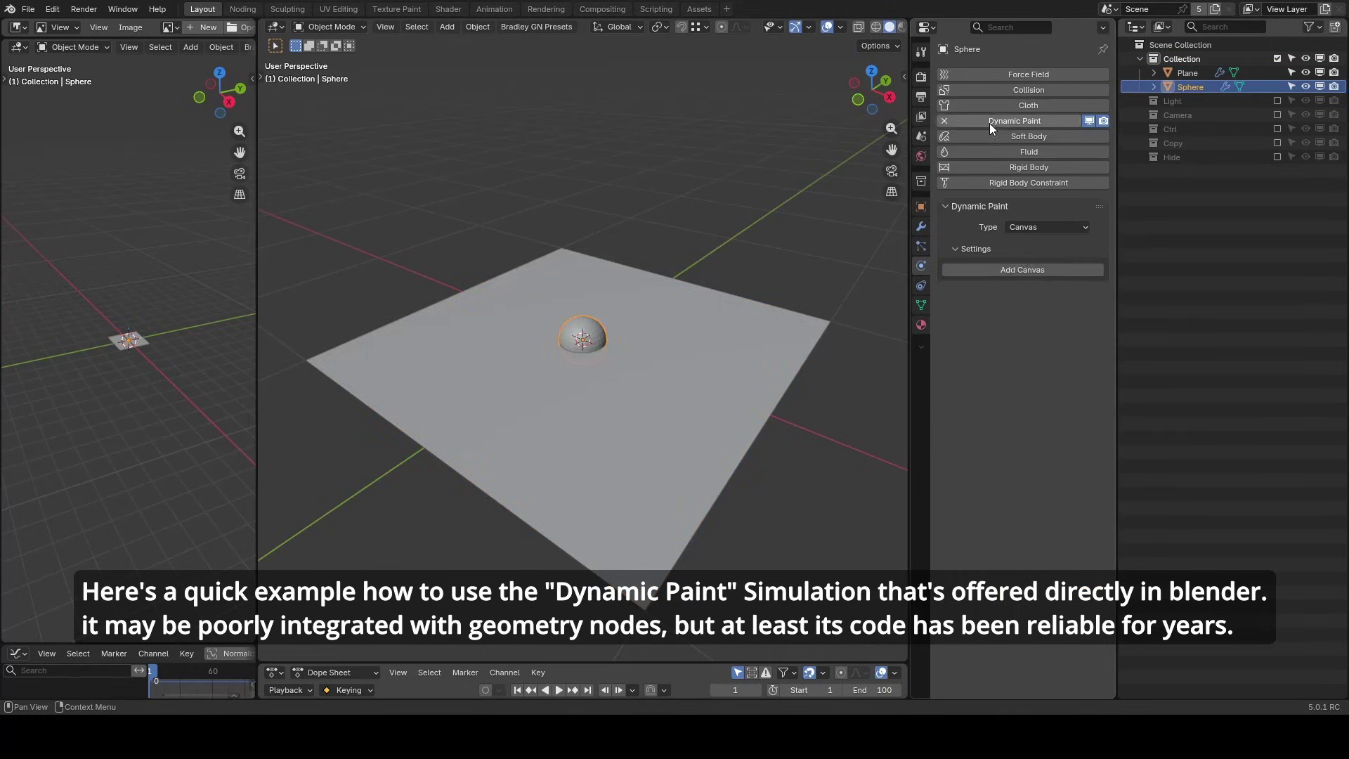
click(1022, 228)
click(1024, 242)
click(1026, 271)
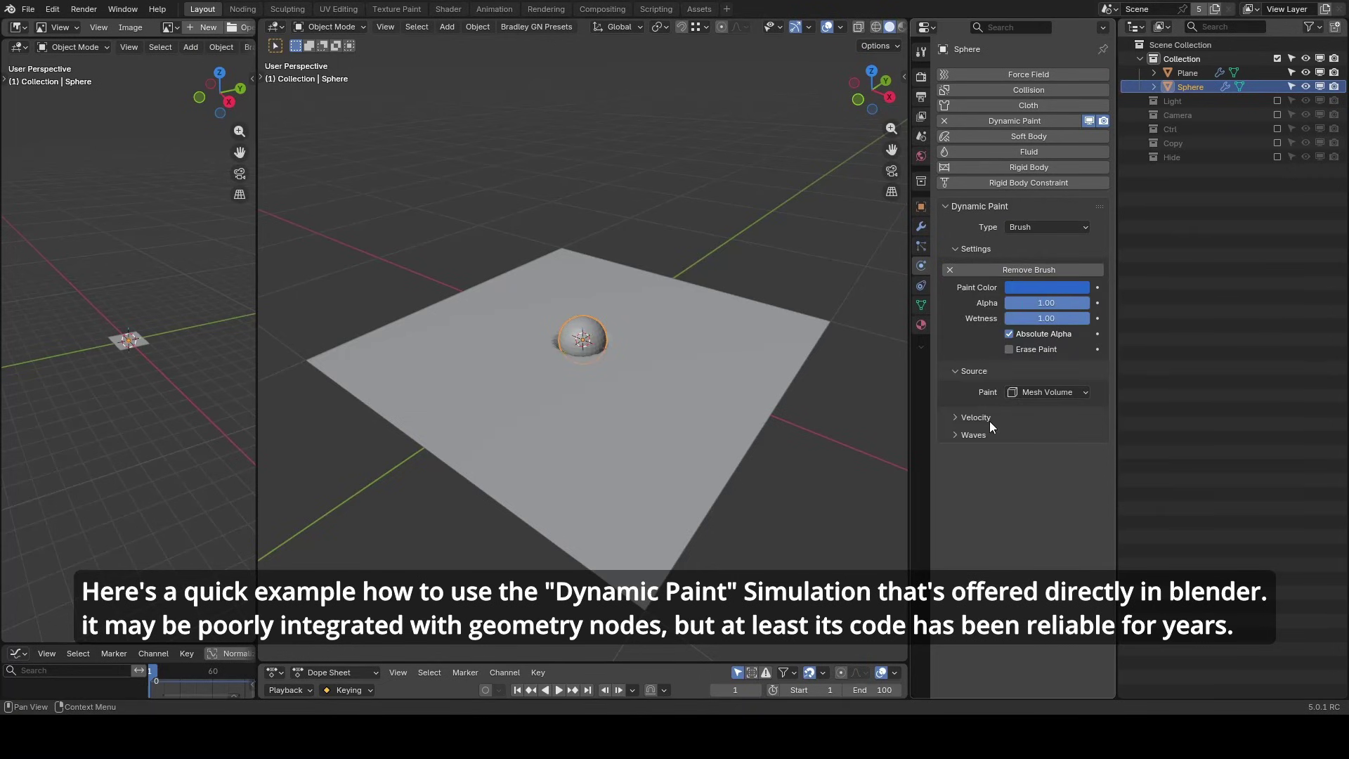
During playback, move the sphere in the XY plane across the plane to make ripples.
key(space)
key(g)
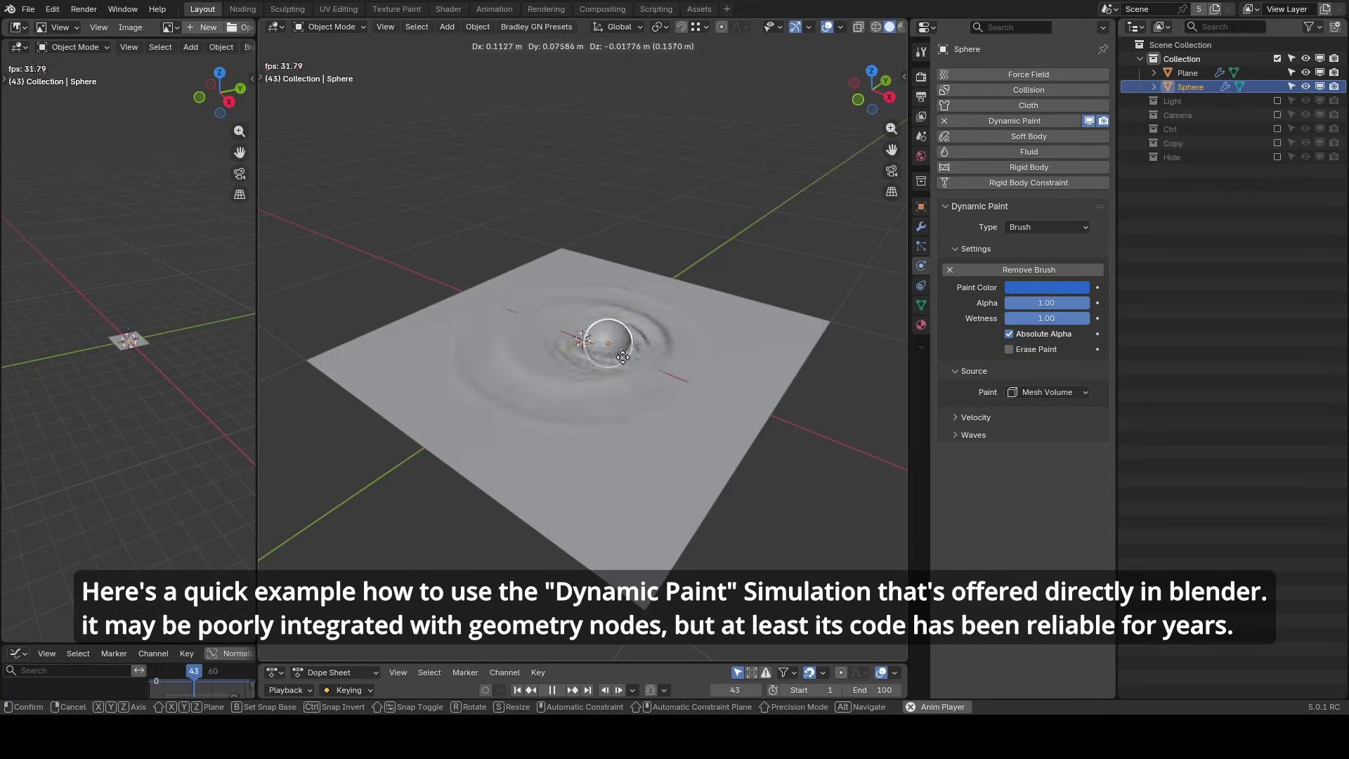
key(shift+z)
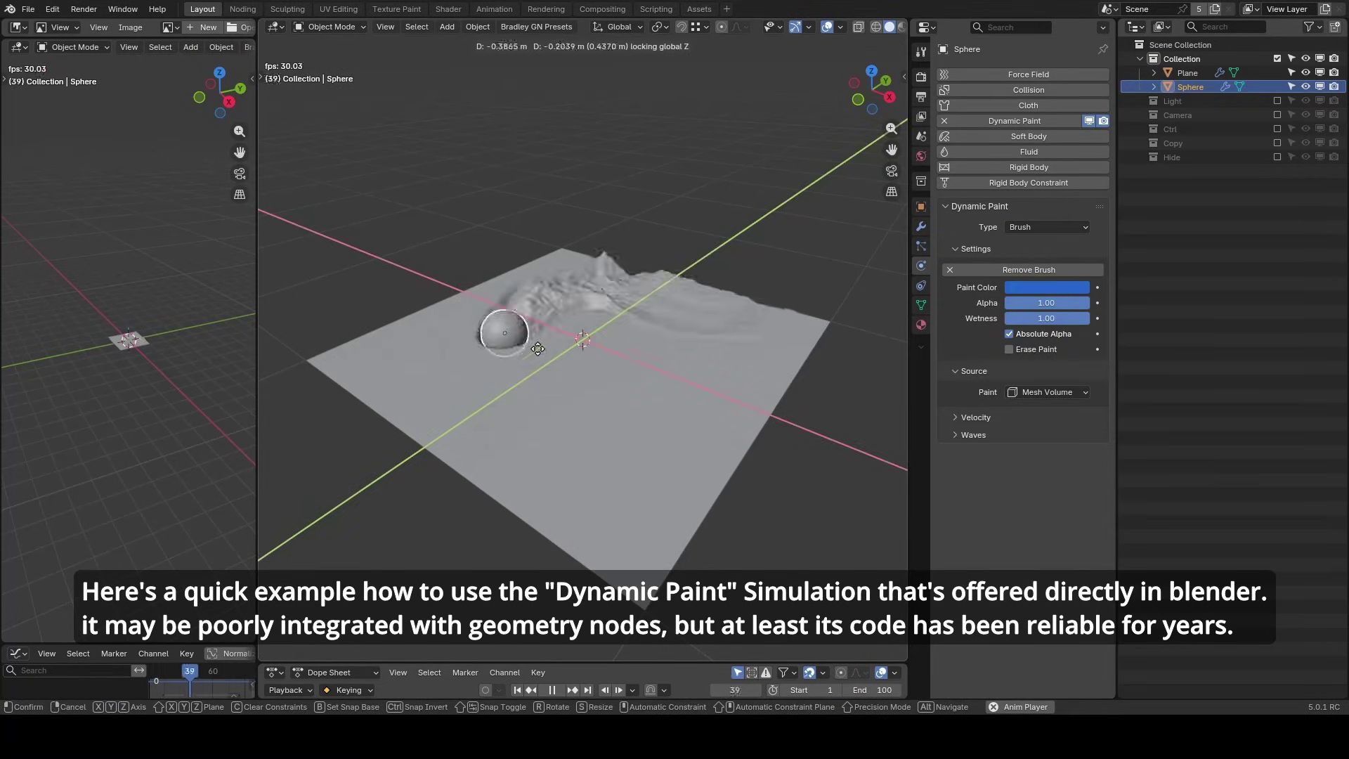
click(730, 369)
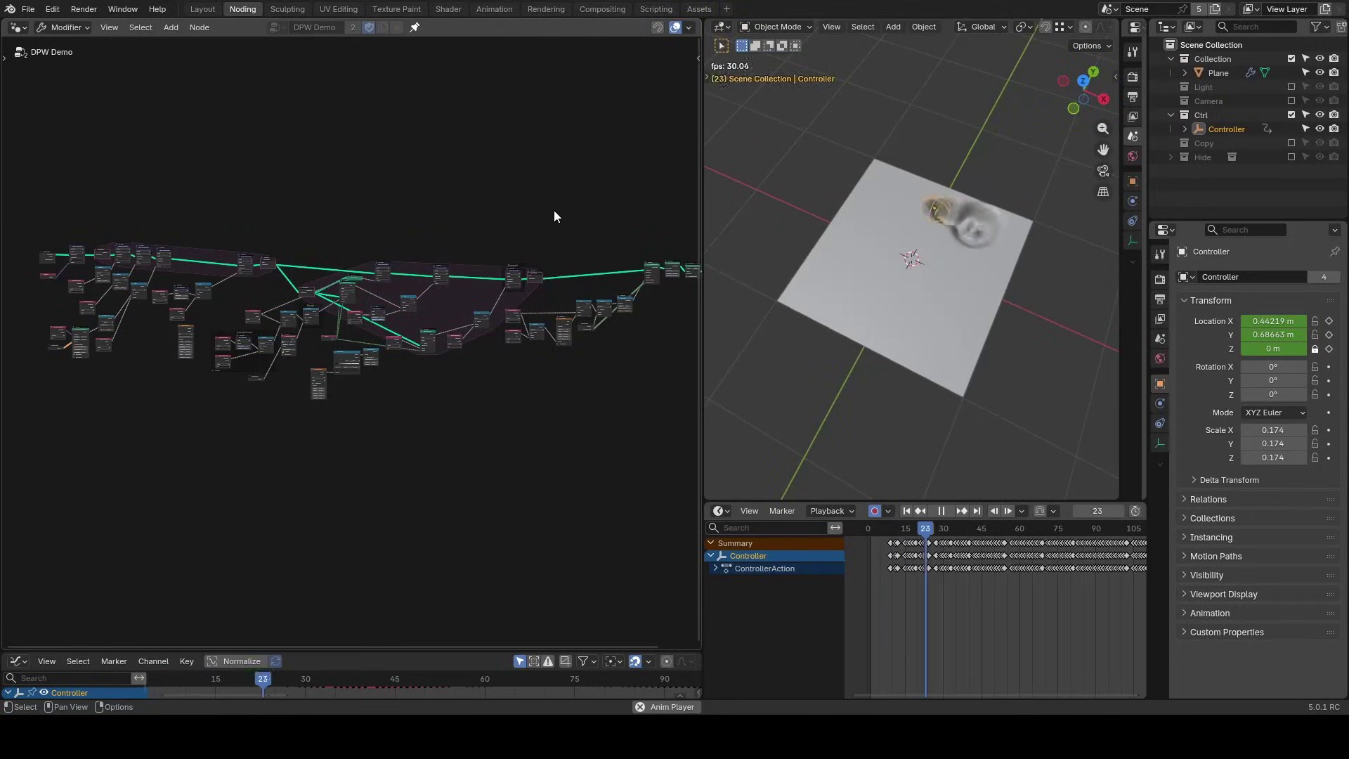
Browse the DPW Demo node tree, box-selecting the three Store Named Attribute nodes along the way.
middle_drag(442, 247, 504, 247)
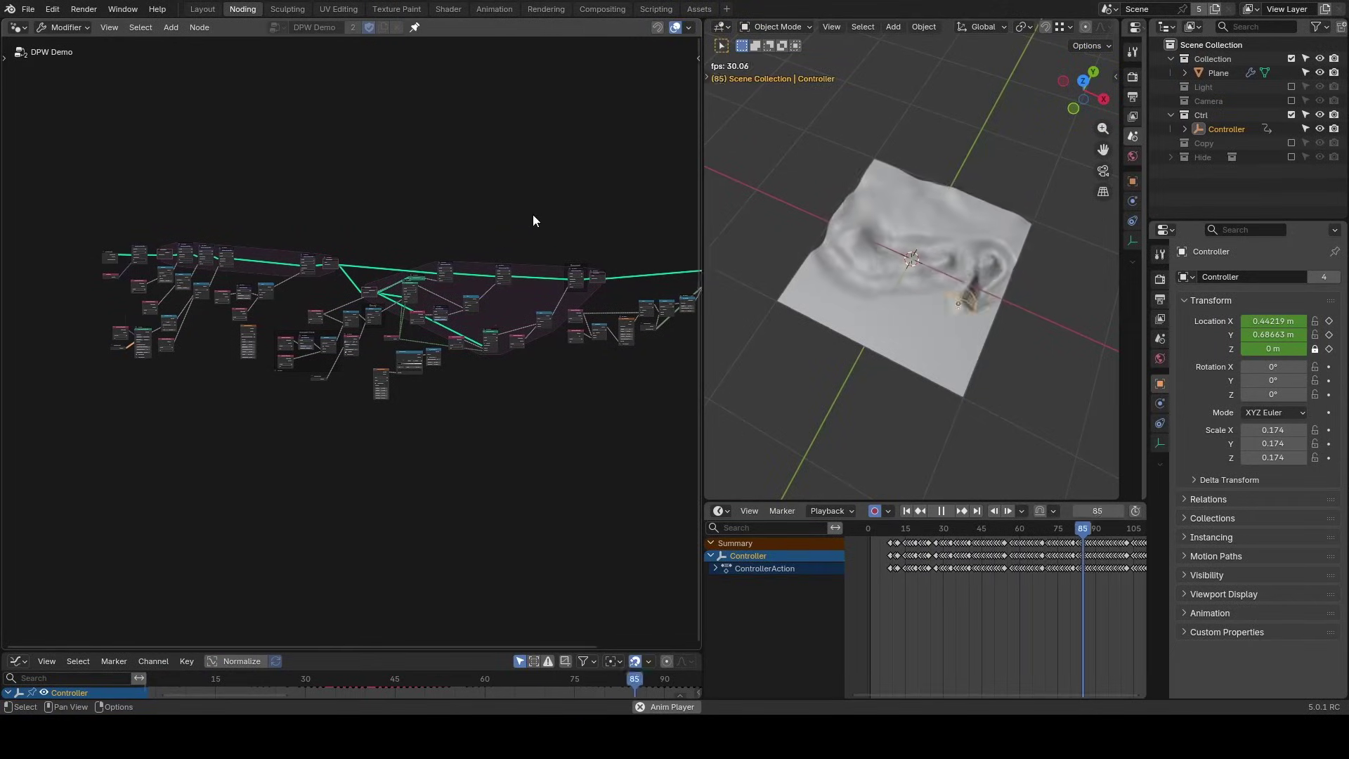
drag(623, 159, 87, 428)
click(153, 406)
middle_drag(160, 378, 330, 450)
scroll(330, 450, up, 4)
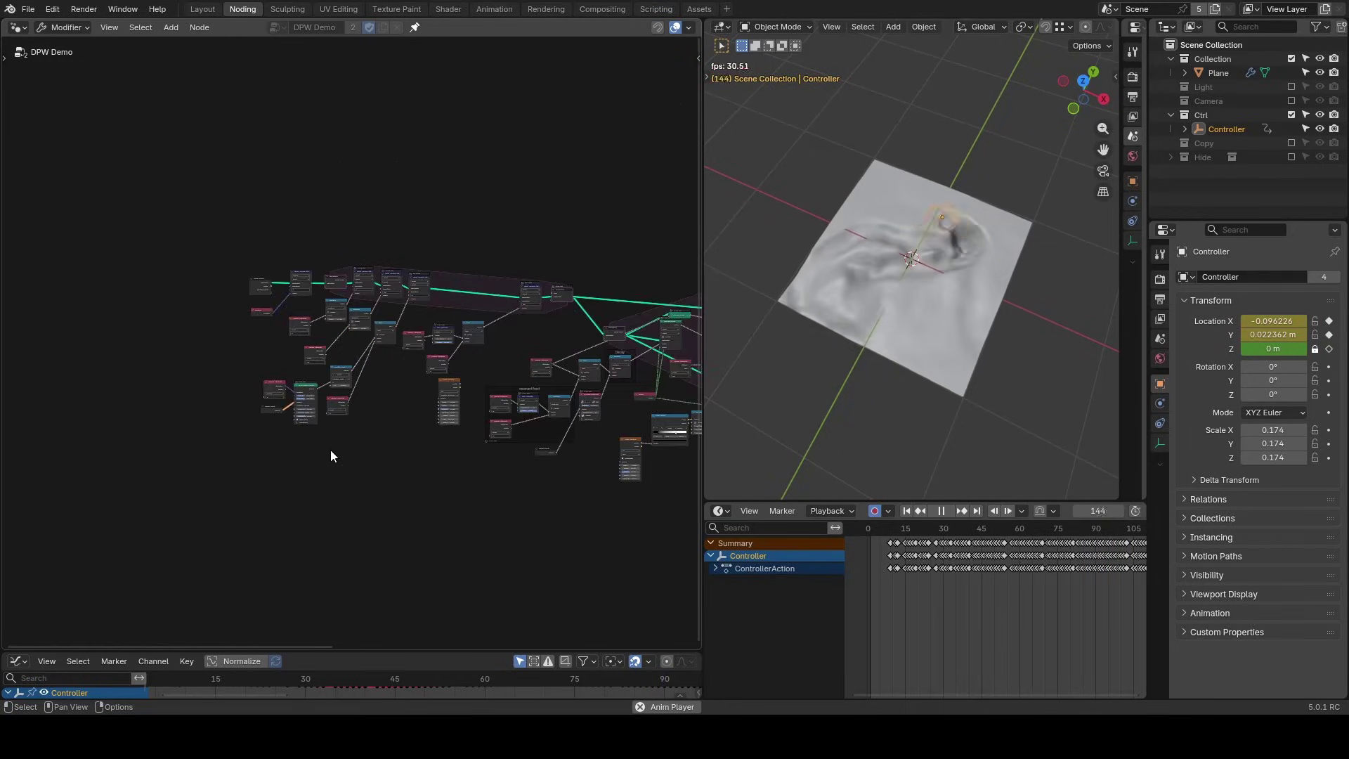
scroll(331, 454, up, 3)
drag(582, 125, 361, 232)
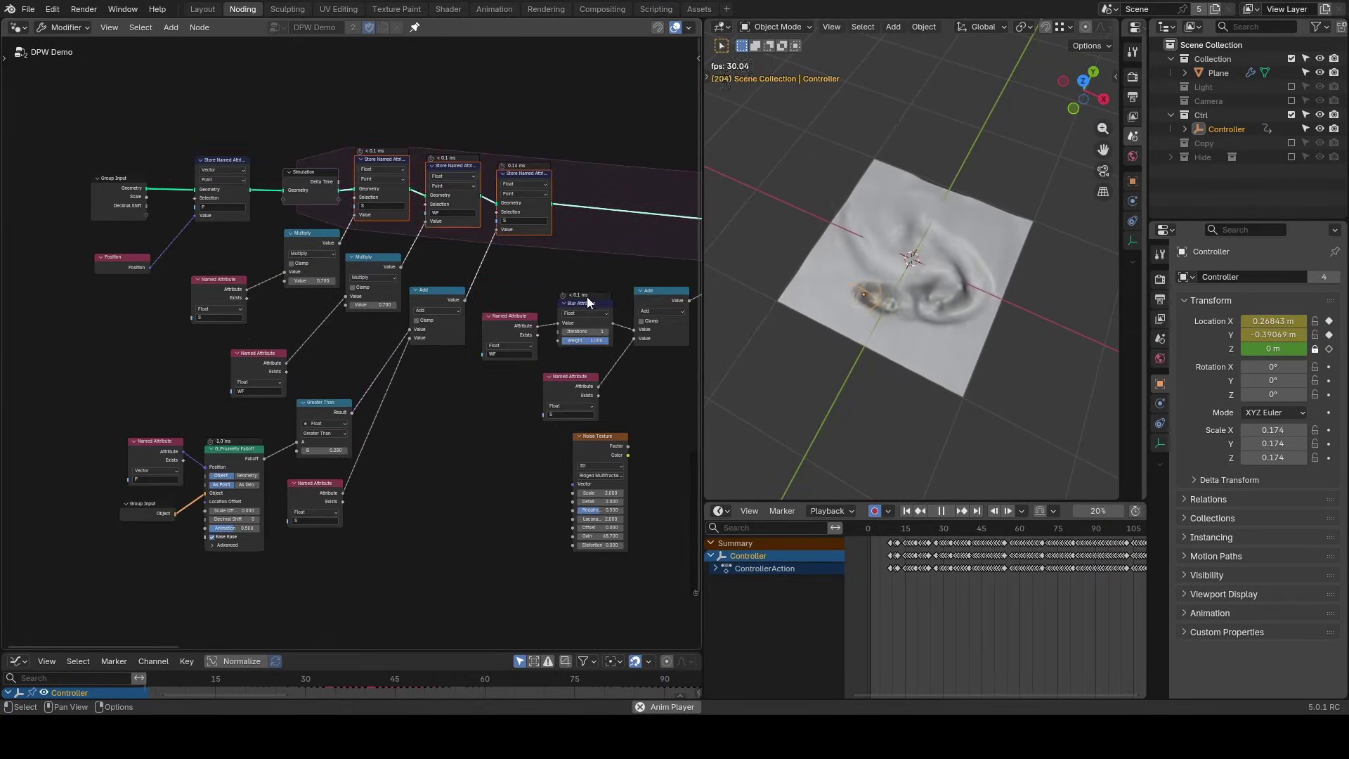
middle_drag(588, 298, 123, 287)
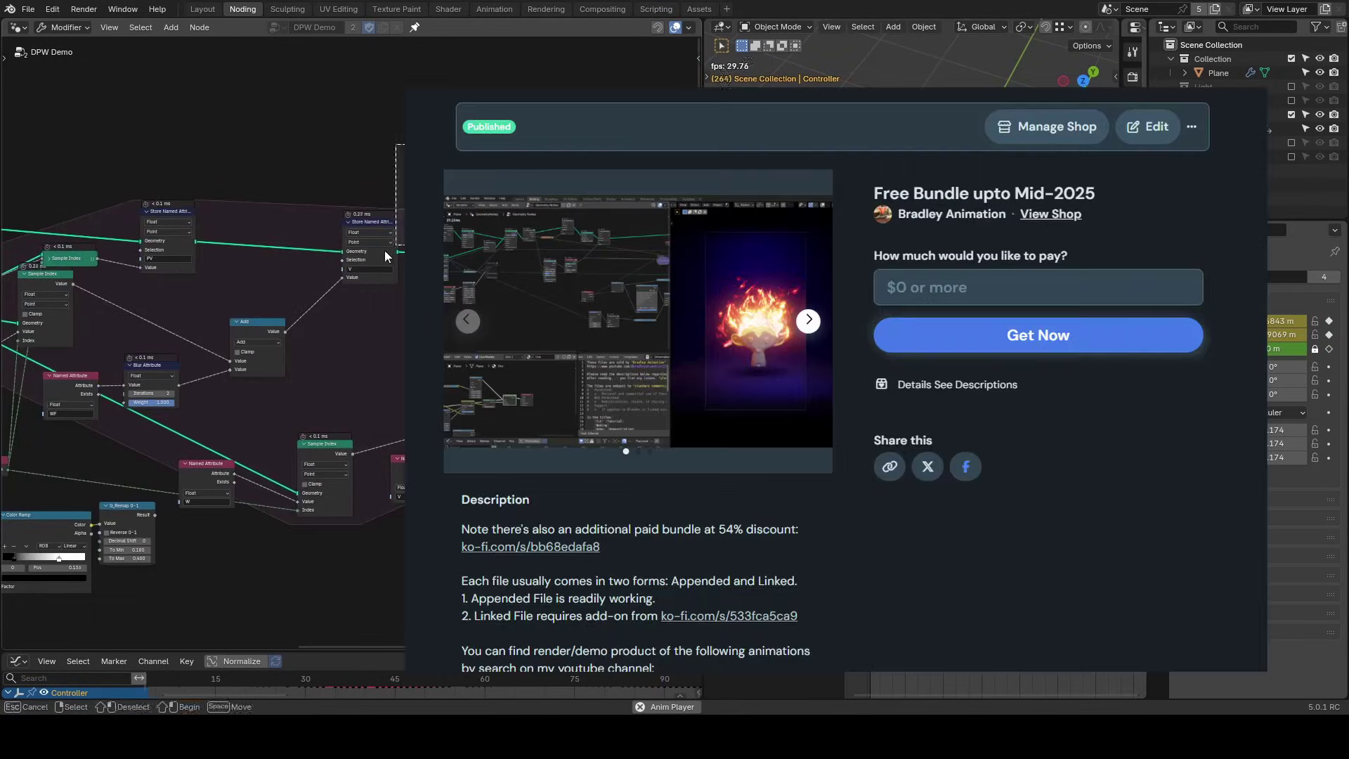
drag(385, 250, 144, 309)
scroll(331, 258, down, 4)
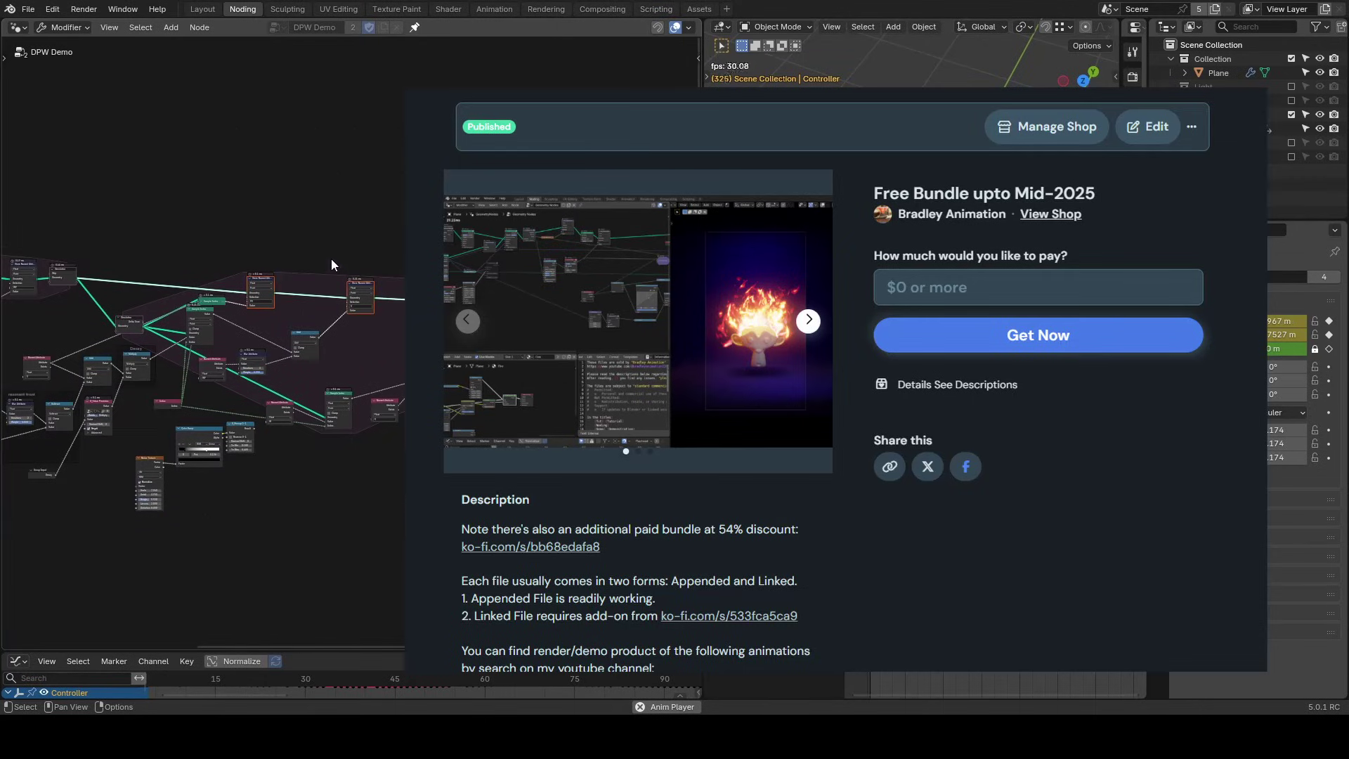
click(450, 242)
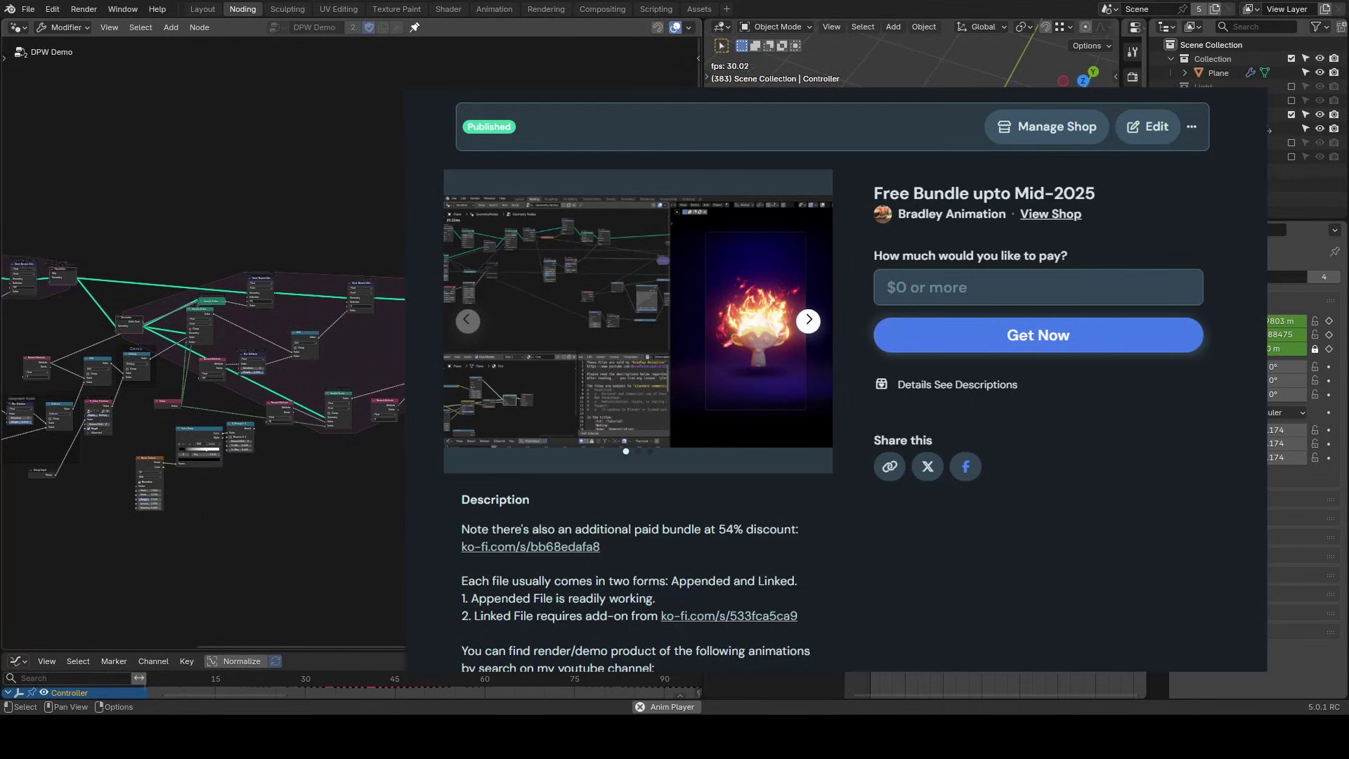
middle_drag(356, 366, 553, 311)
scroll(553, 311, up, 2)
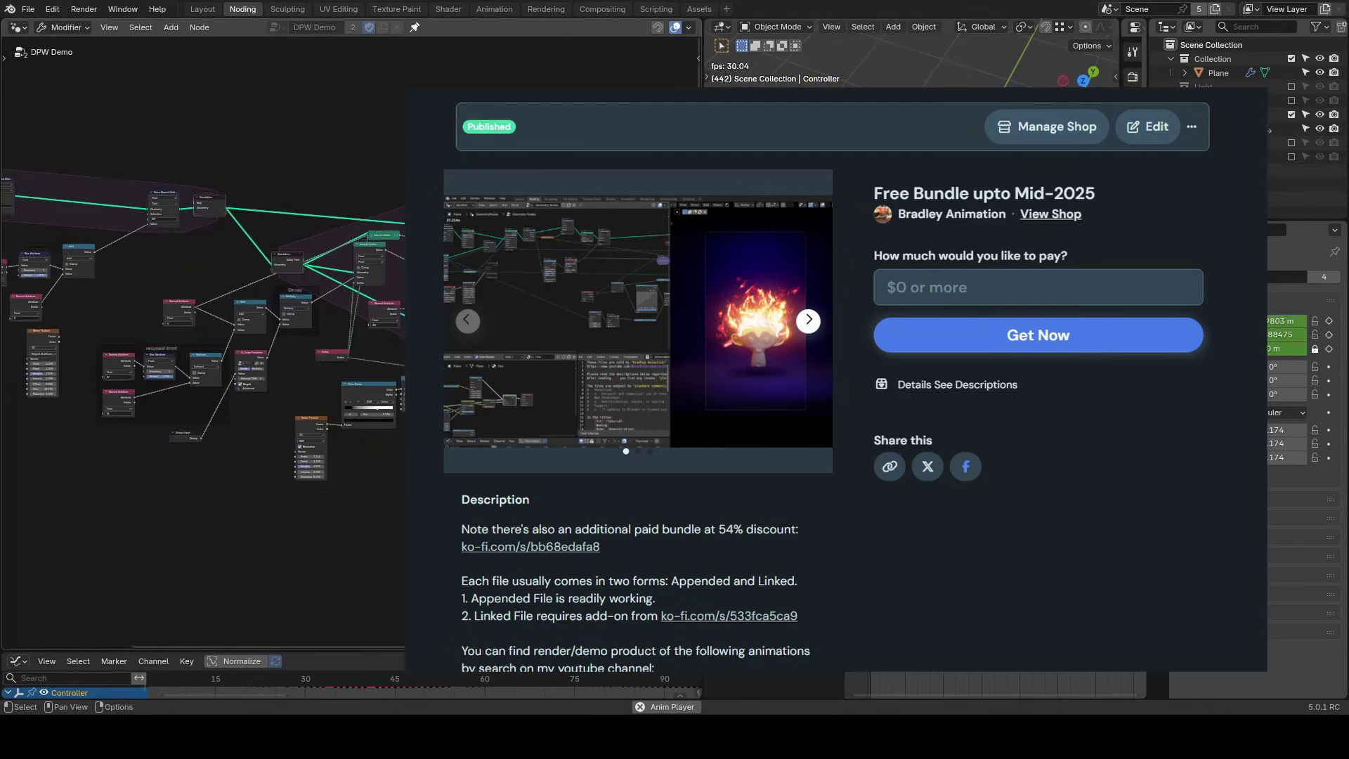
drag(421, 254, 107, 517)
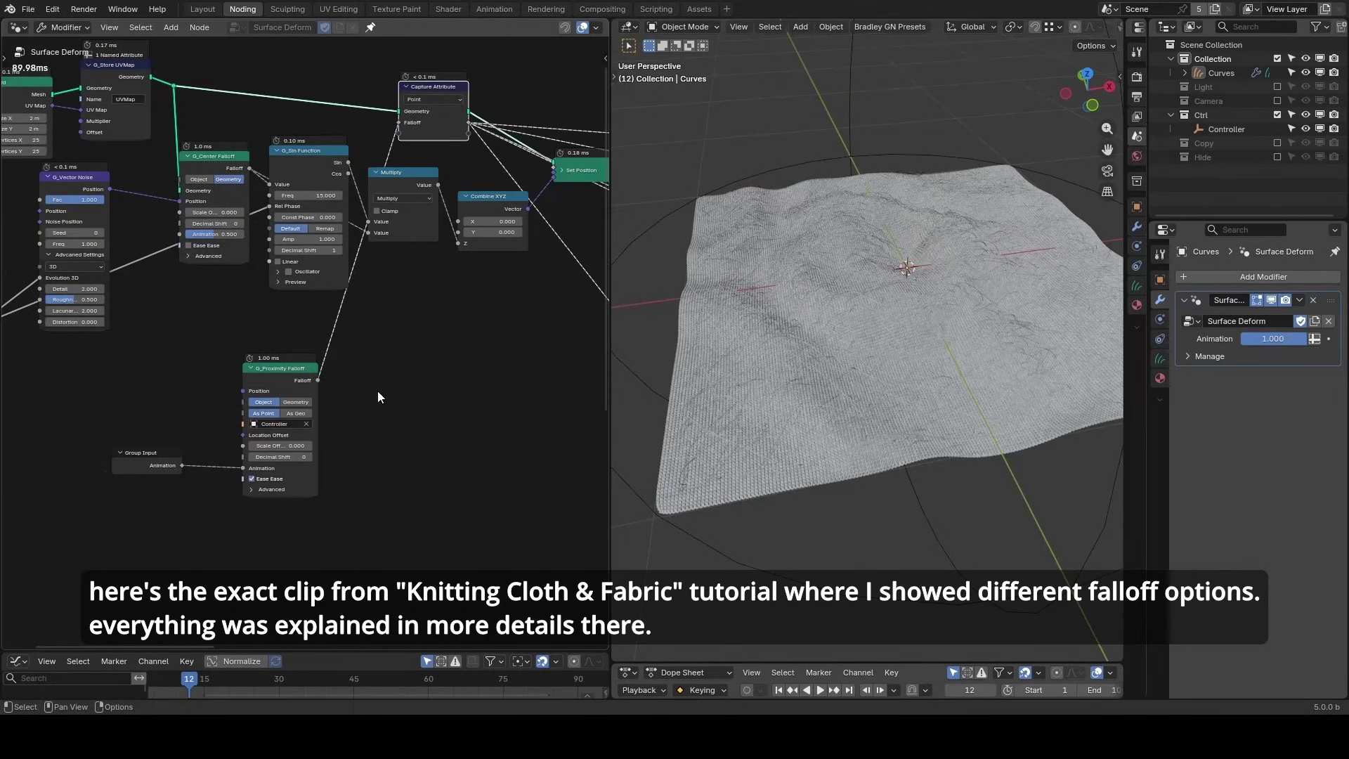
Add a G_Directional Falloff node and link it into Capture Attribute's Falloff input.
key(shift+a)
text(directiona)
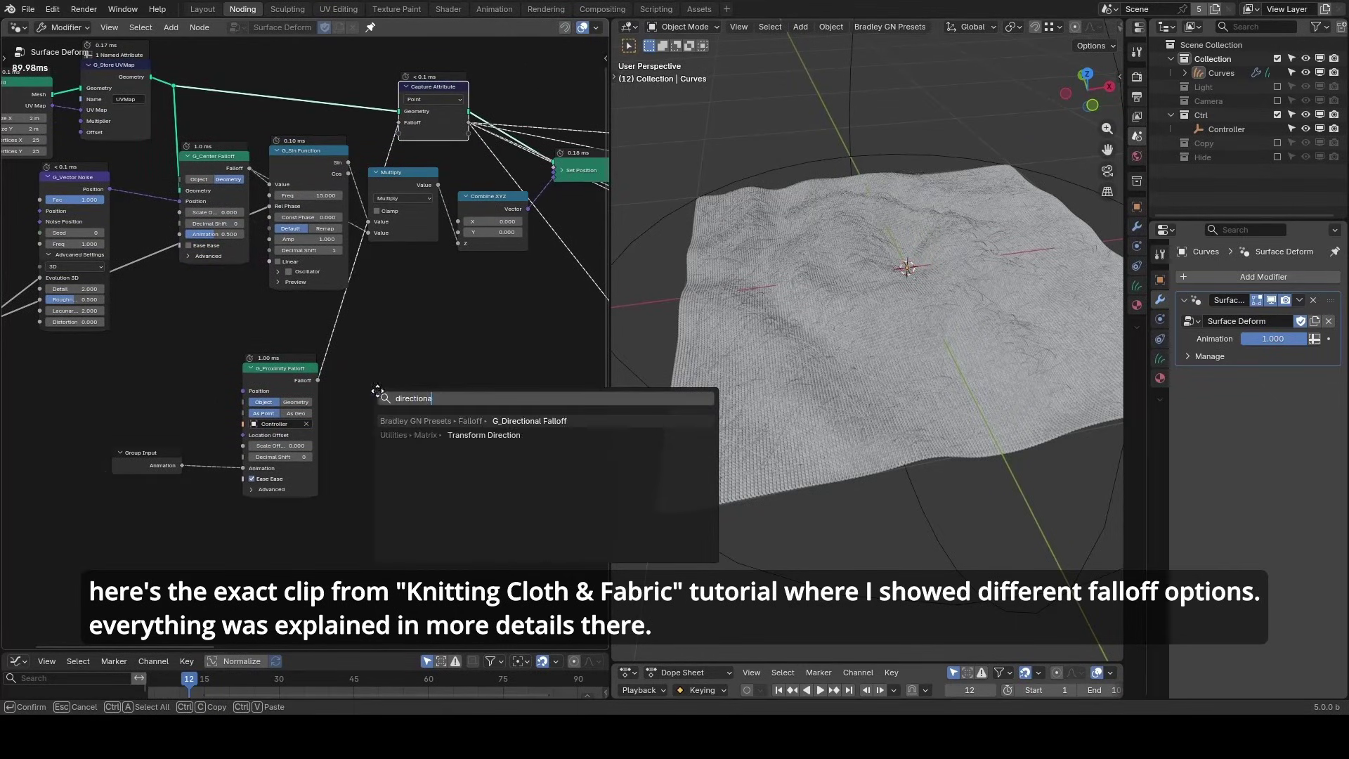
key(Return)
click(363, 370)
drag(418, 376, 399, 123)
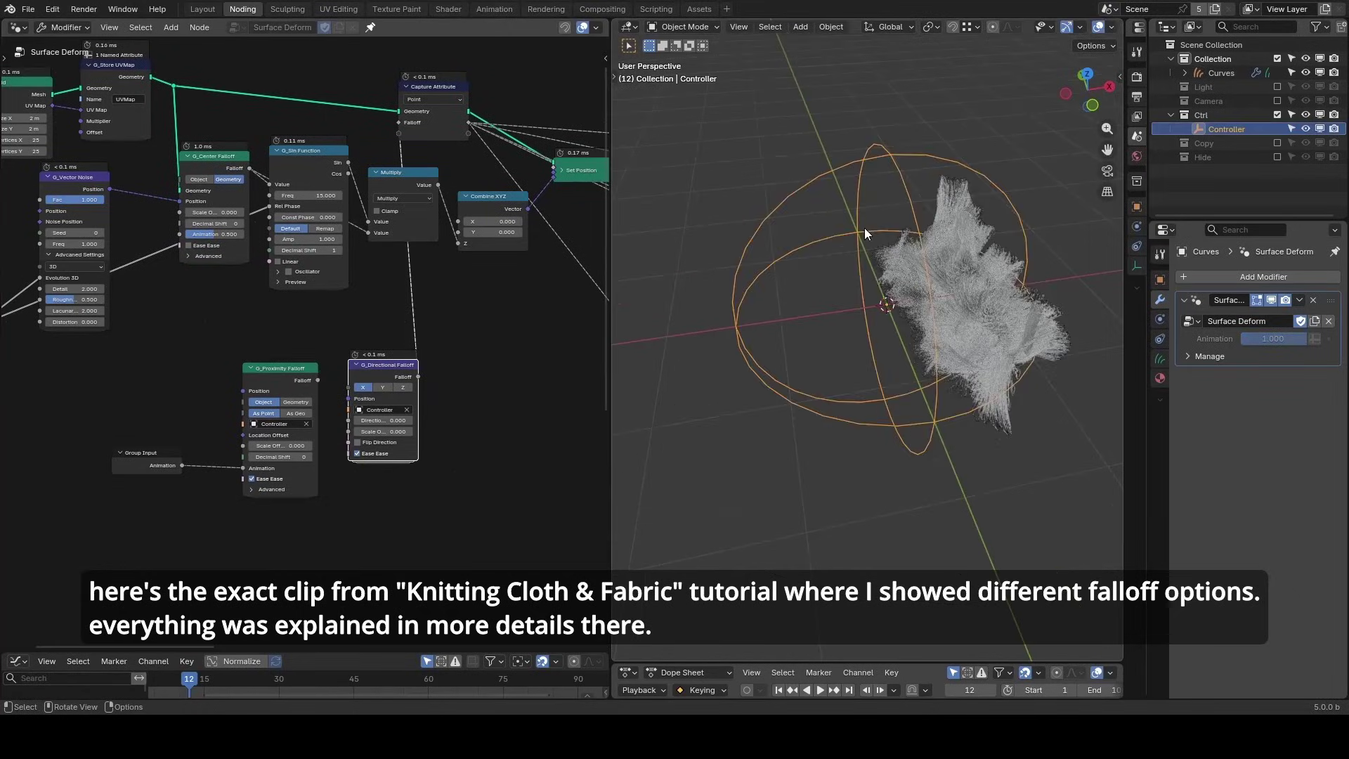
Move the Controller along X, rotate it about Z, then move it along its local X.
key(g)
key(x)
click(876, 258)
key(r)
key(z)
click(897, 208)
key(g)
key(x)
key(x)
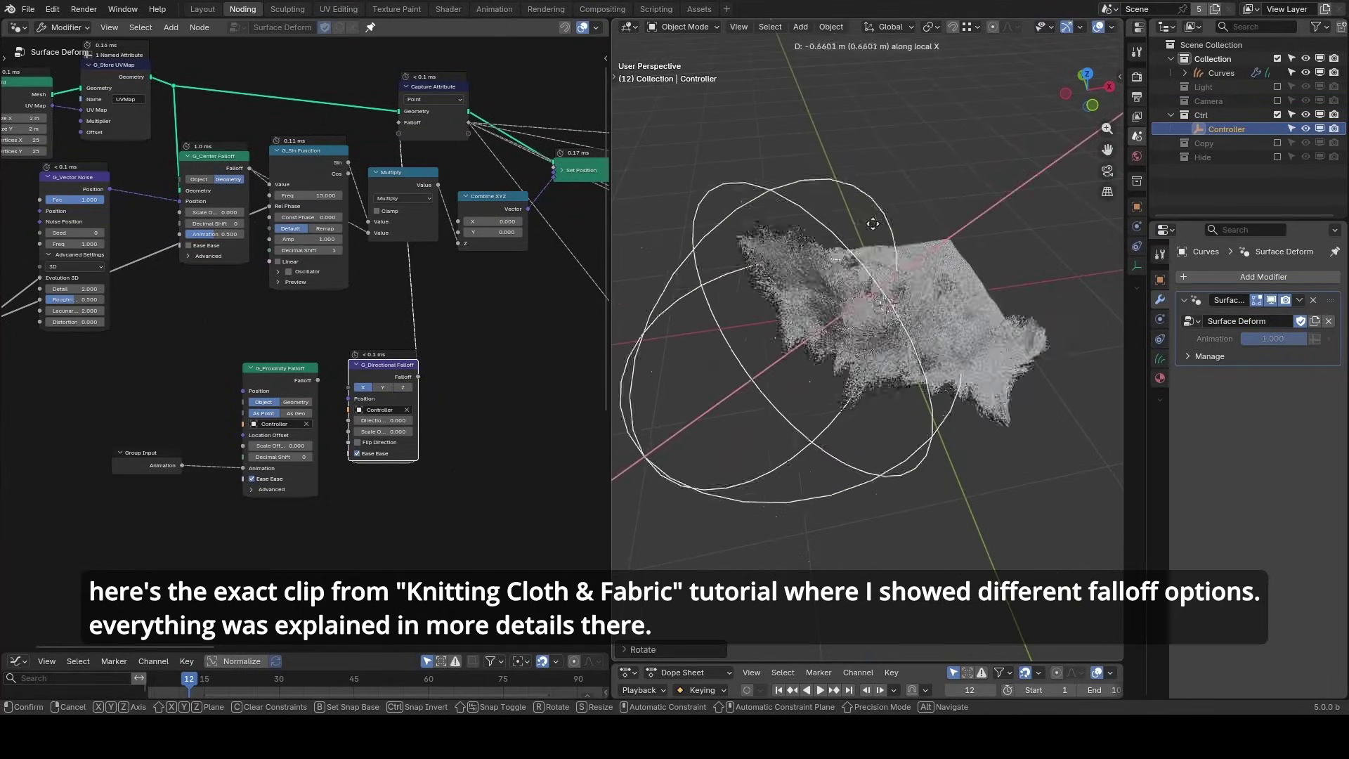
click(941, 204)
Add a Noise Texture node and link the Add output into Capture Attribute.
middle_drag(522, 358, 500, 313)
key(shift+a)
text(noise)
key(Down)
key(Return)
click(367, 447)
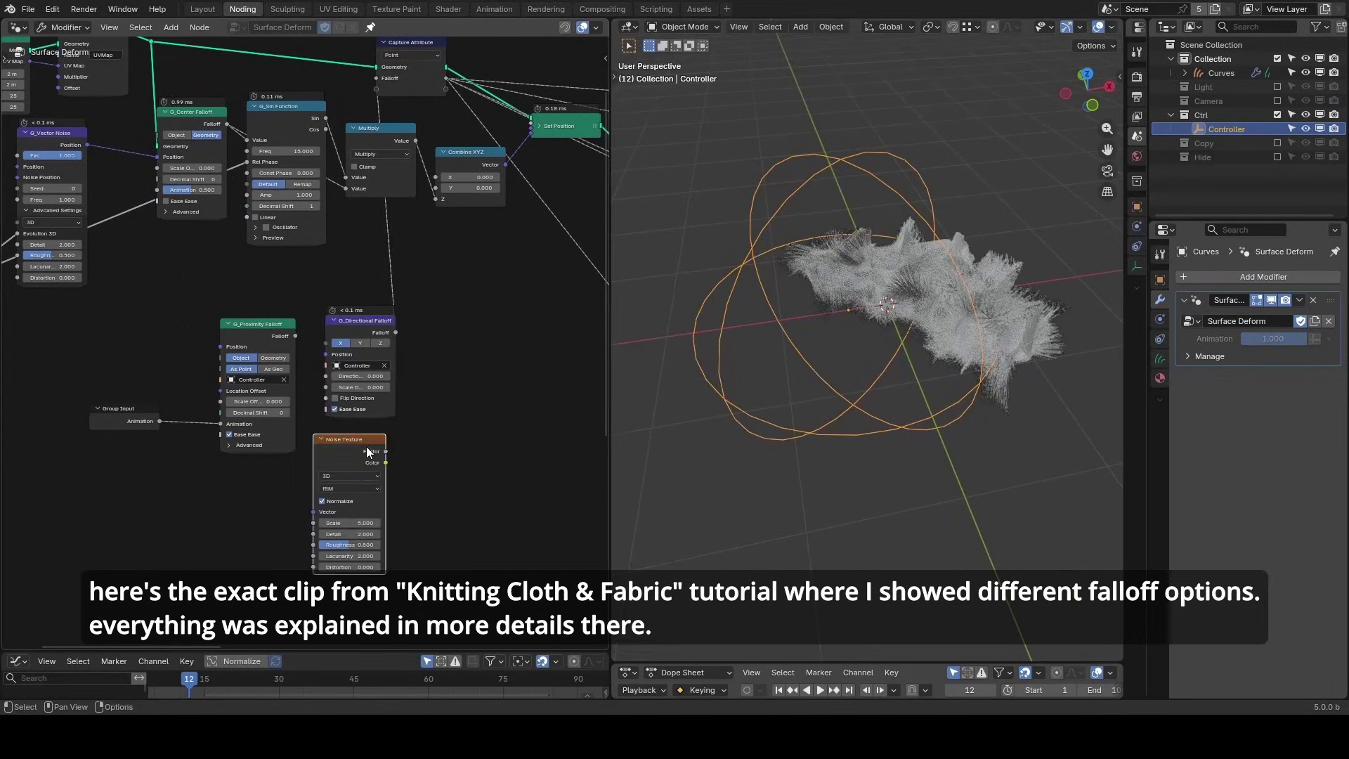
drag(477, 432, 376, 79)
Set the Noise Texture Scale to 1.000 and lower a node's Value.
double_click(355, 523)
text(1)
key(Return)
scroll(403, 523, up, 4)
middle_drag(404, 523, 418, 464)
scroll(773, 367, up, 2)
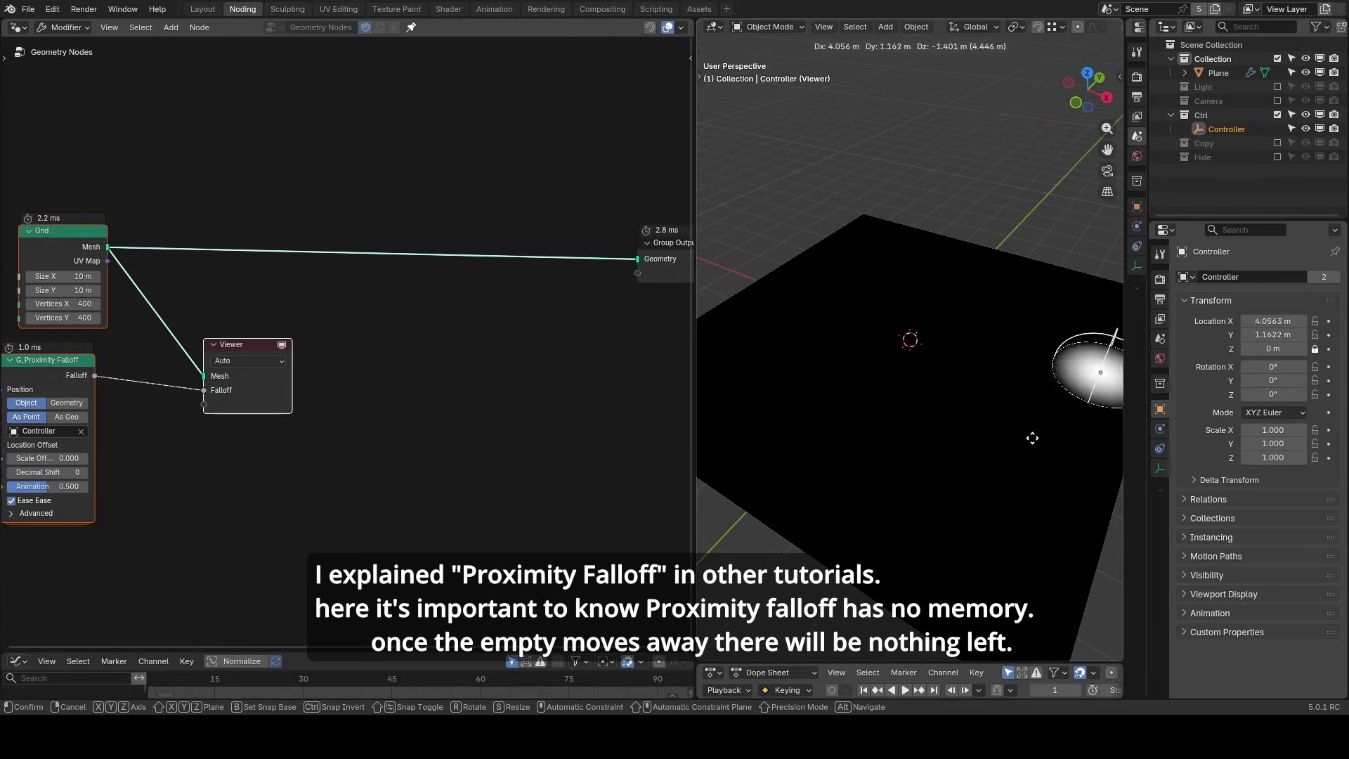
Cancel the Controller move and insert a Simulation zone on the Mesh link, spreading its nodes apart.
key(Escape)
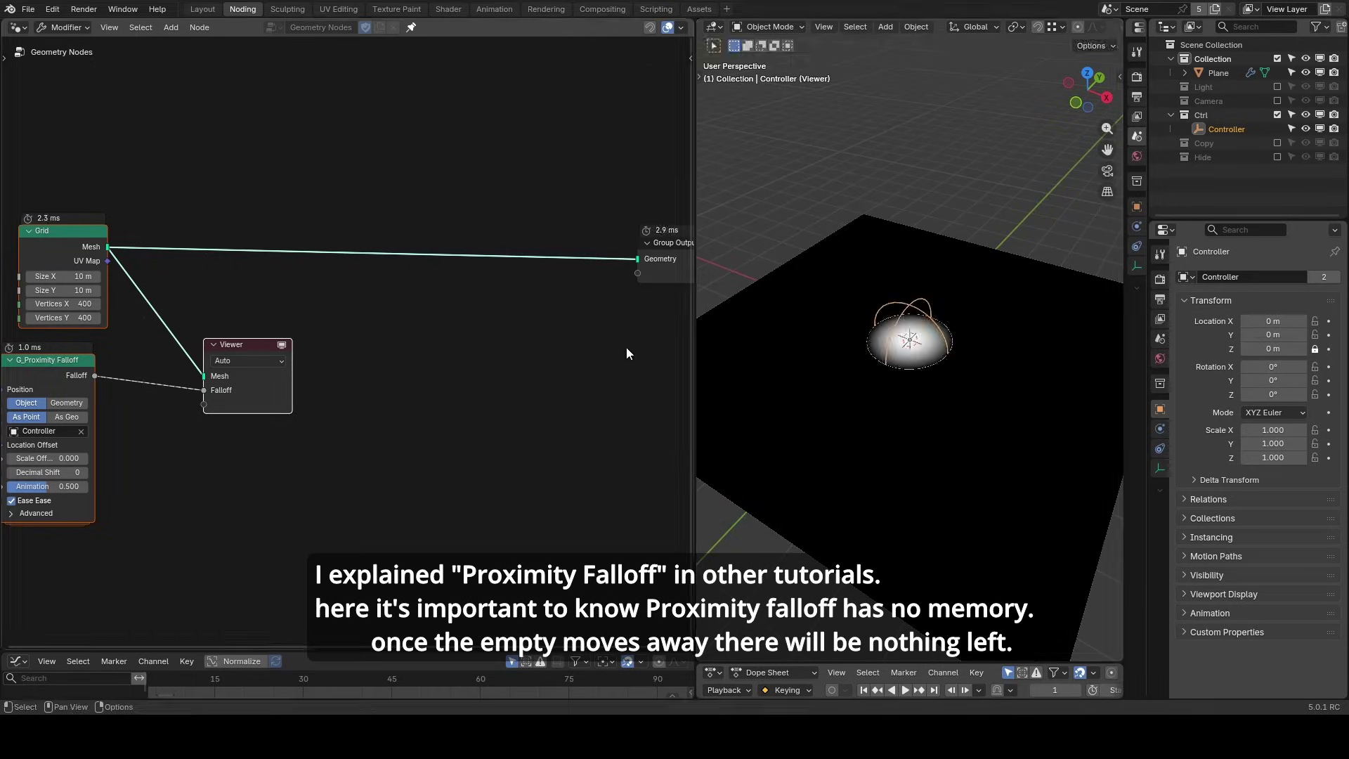
key(shift+a)
text(sim)
key(Return)
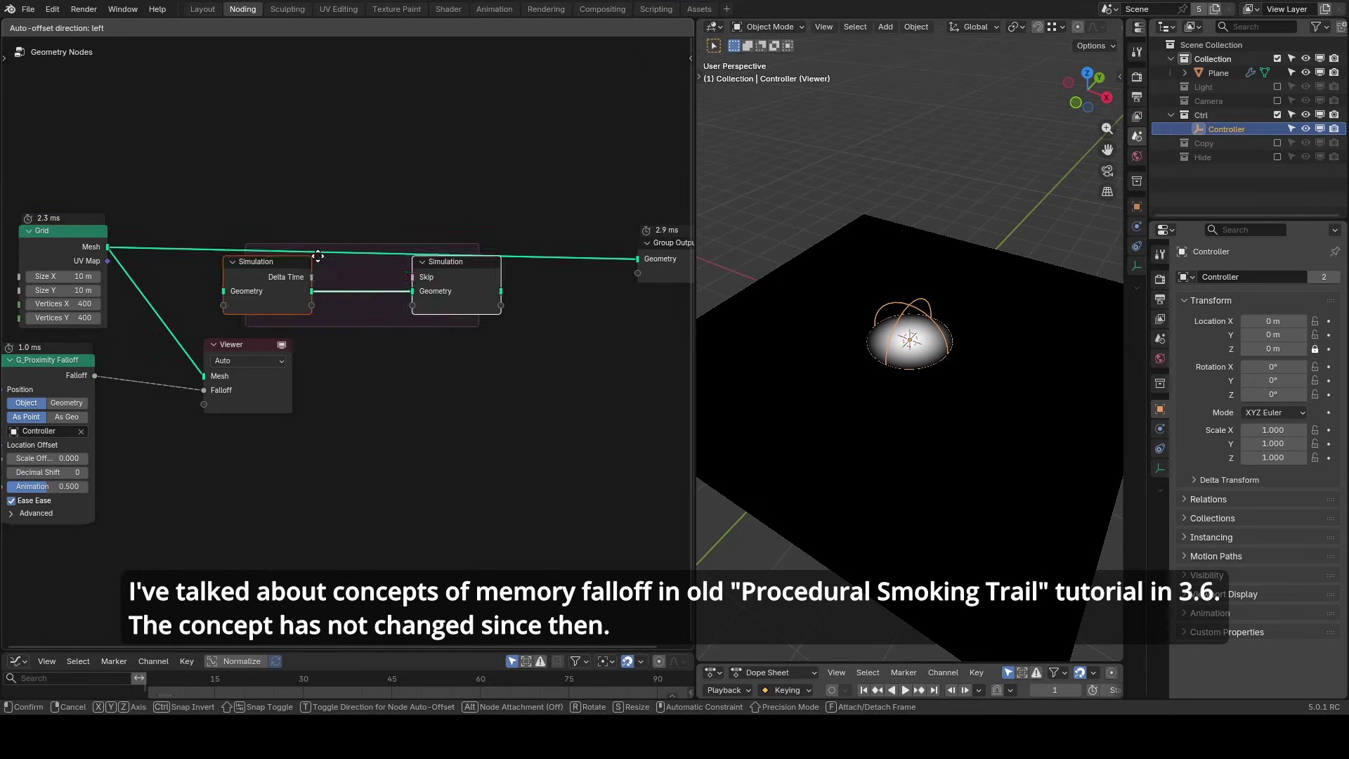
click(314, 224)
drag(264, 227, 240, 230)
drag(450, 236, 460, 244)
click(460, 244)
Delete the Viewer, insert a Math Add node on the falloff, and preview the simulation output.
click(272, 364)
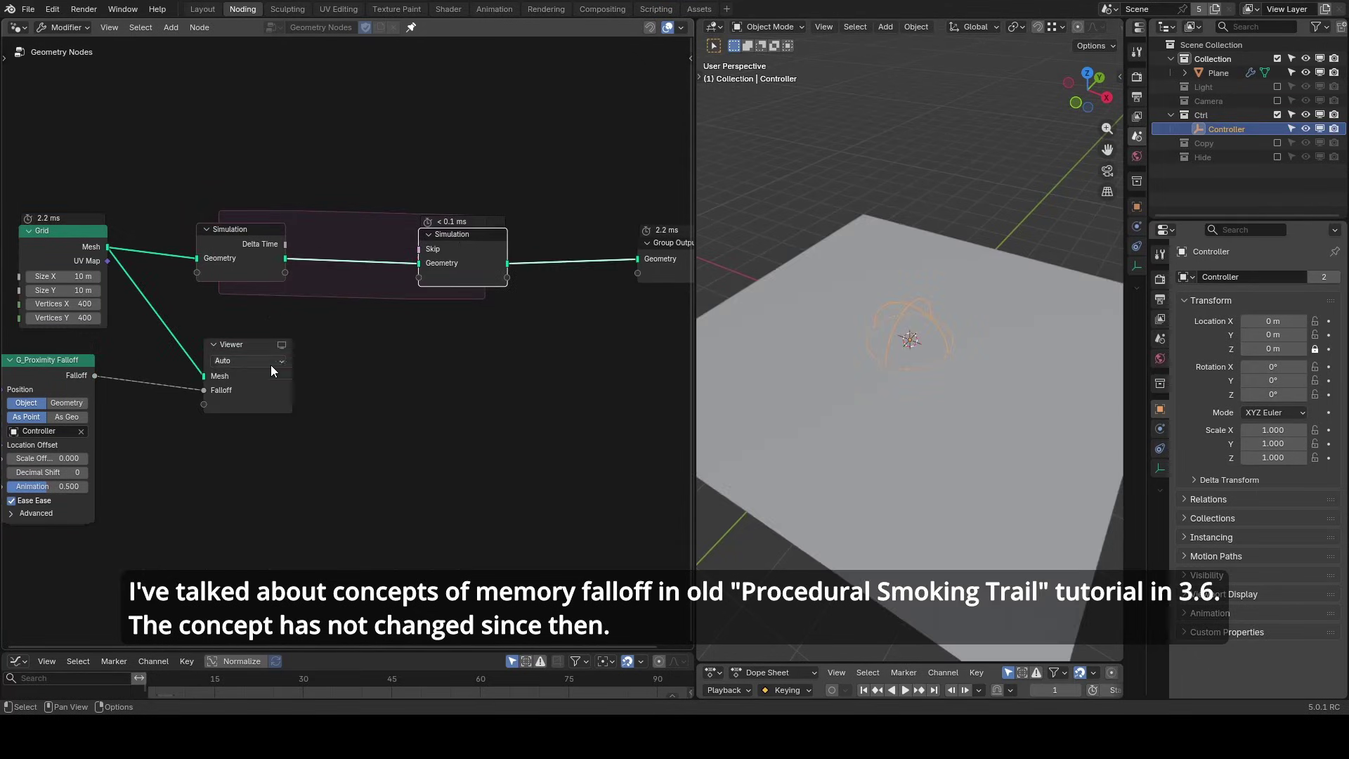
key(x)
key(Return)
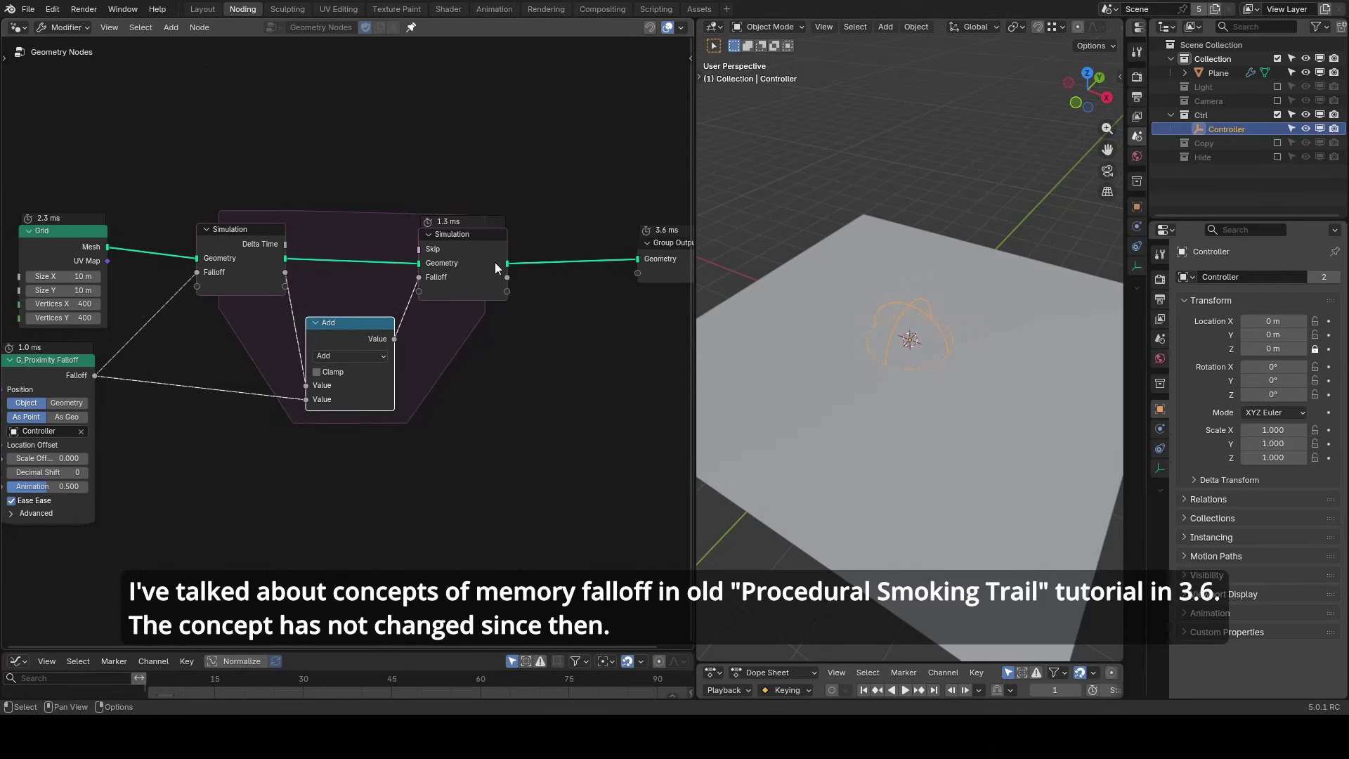
ctrl+shift+click(503, 276)
Move the Controller during playback to watch the accumulating falloff.
key(space)
key(g)
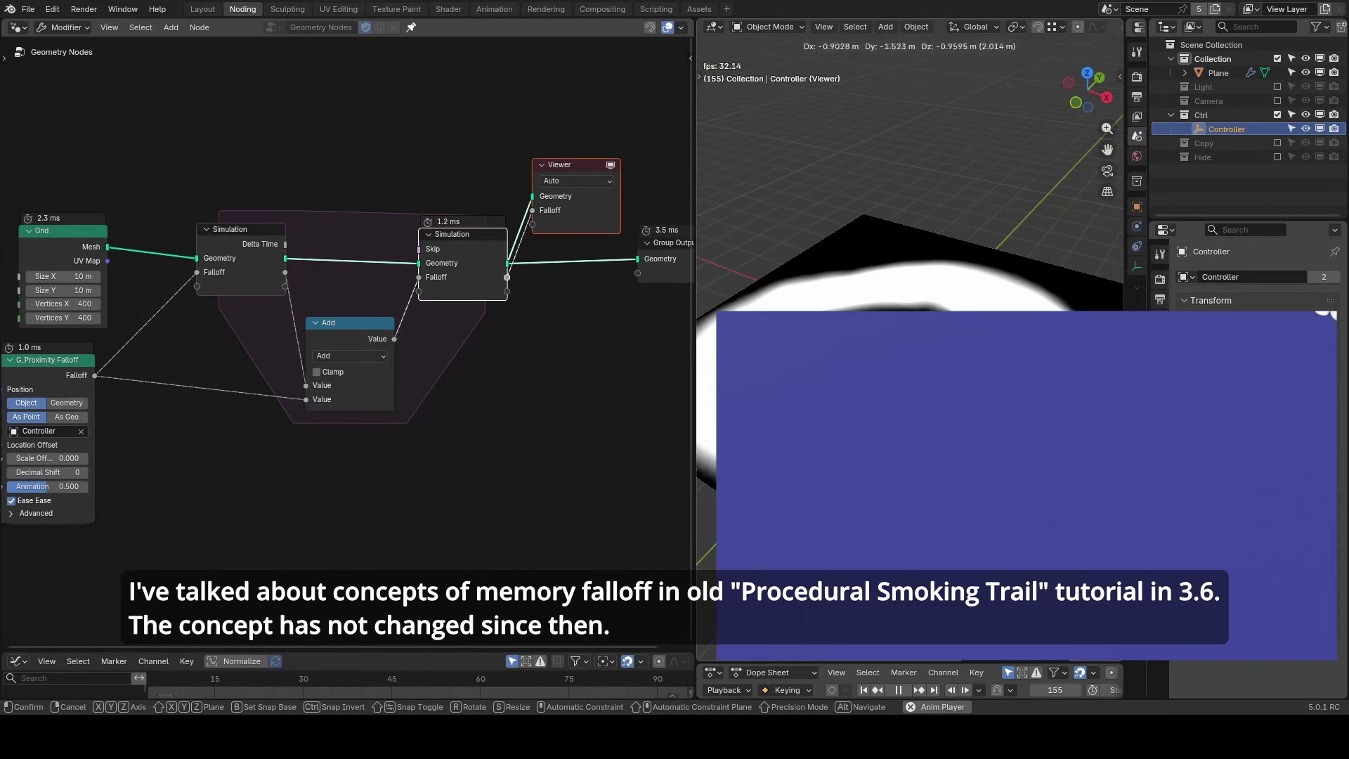
click(851, 470)
key(space)
Duplicate the Add node onto the falloff link as a Multiply by 0.800.
click(346, 343)
key(shift+d)
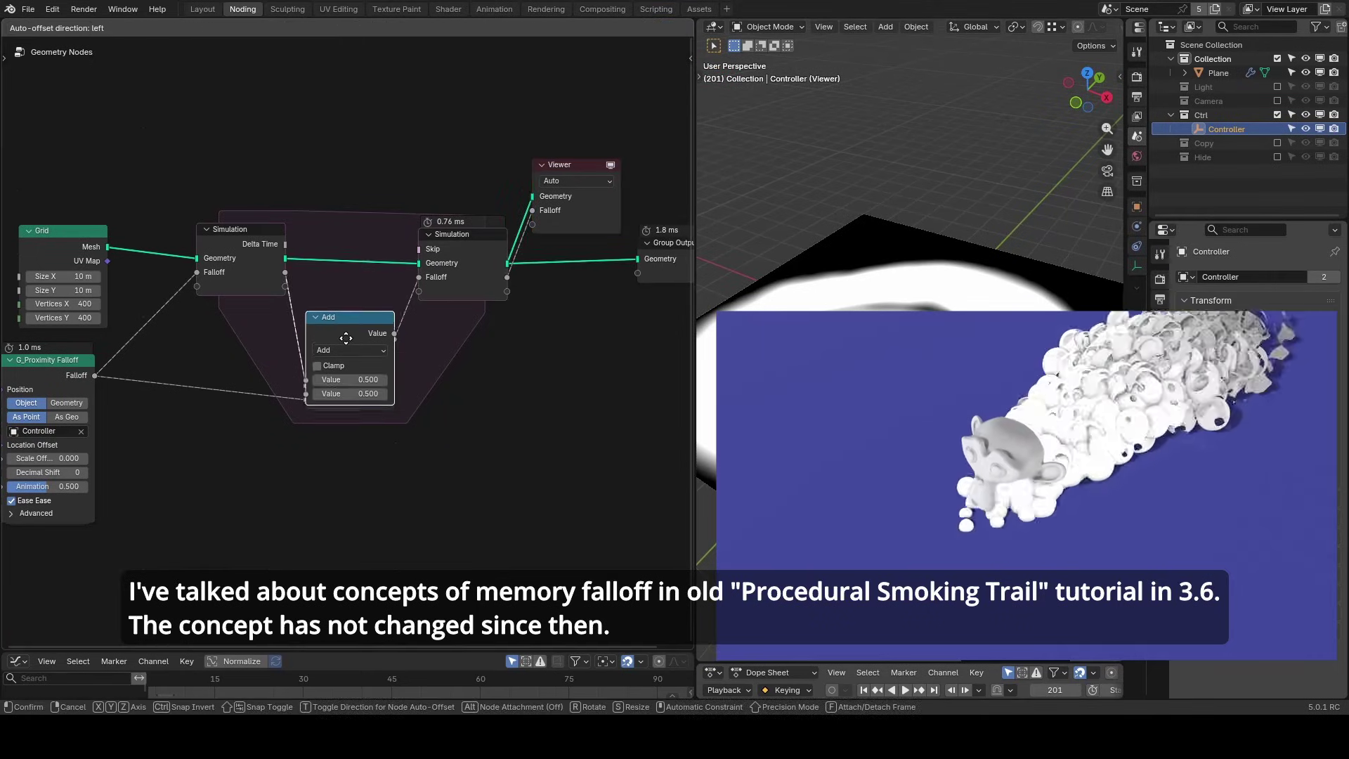
click(333, 324)
click(246, 337)
click(248, 394)
click(236, 378)
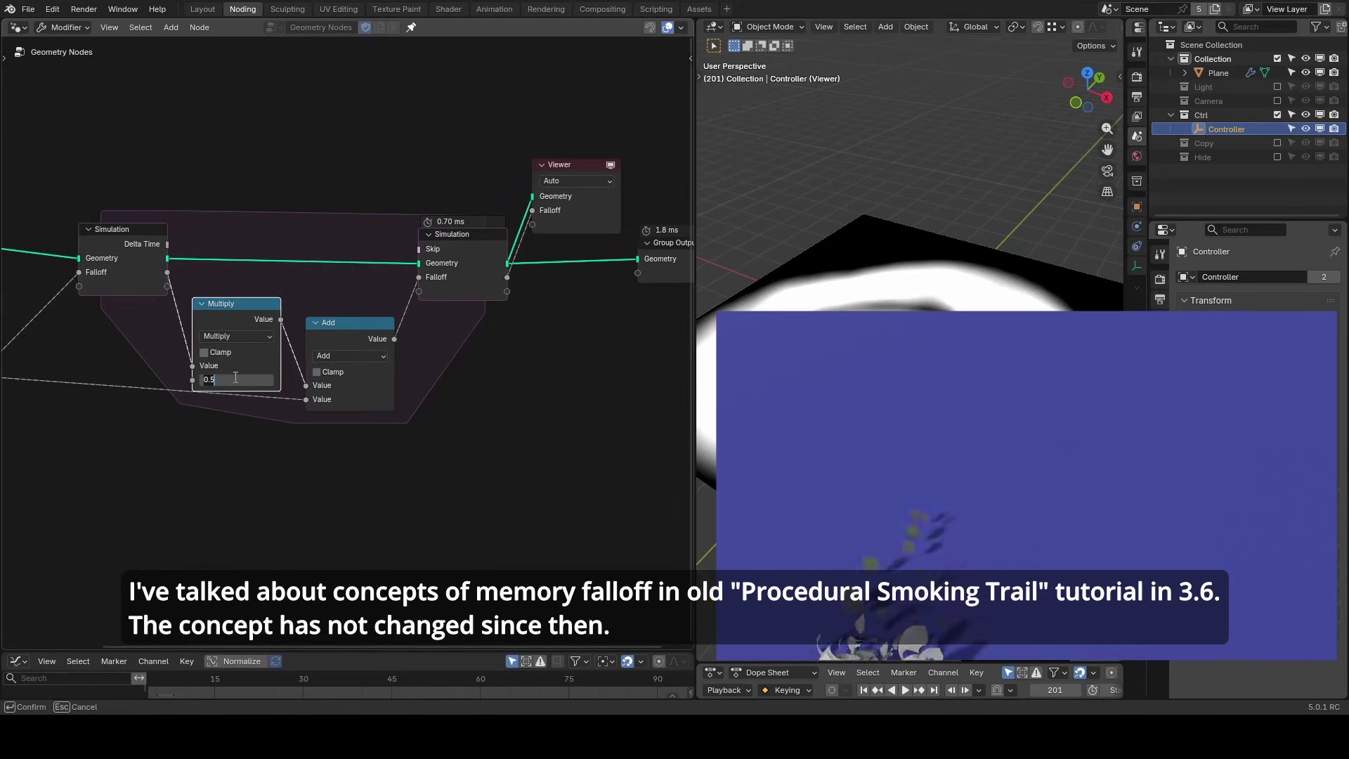
text(0.8)
key(Return)
Rewind to frame 1 and sweep the Controller in a loop to see the fading trail.
key(shift+Left)
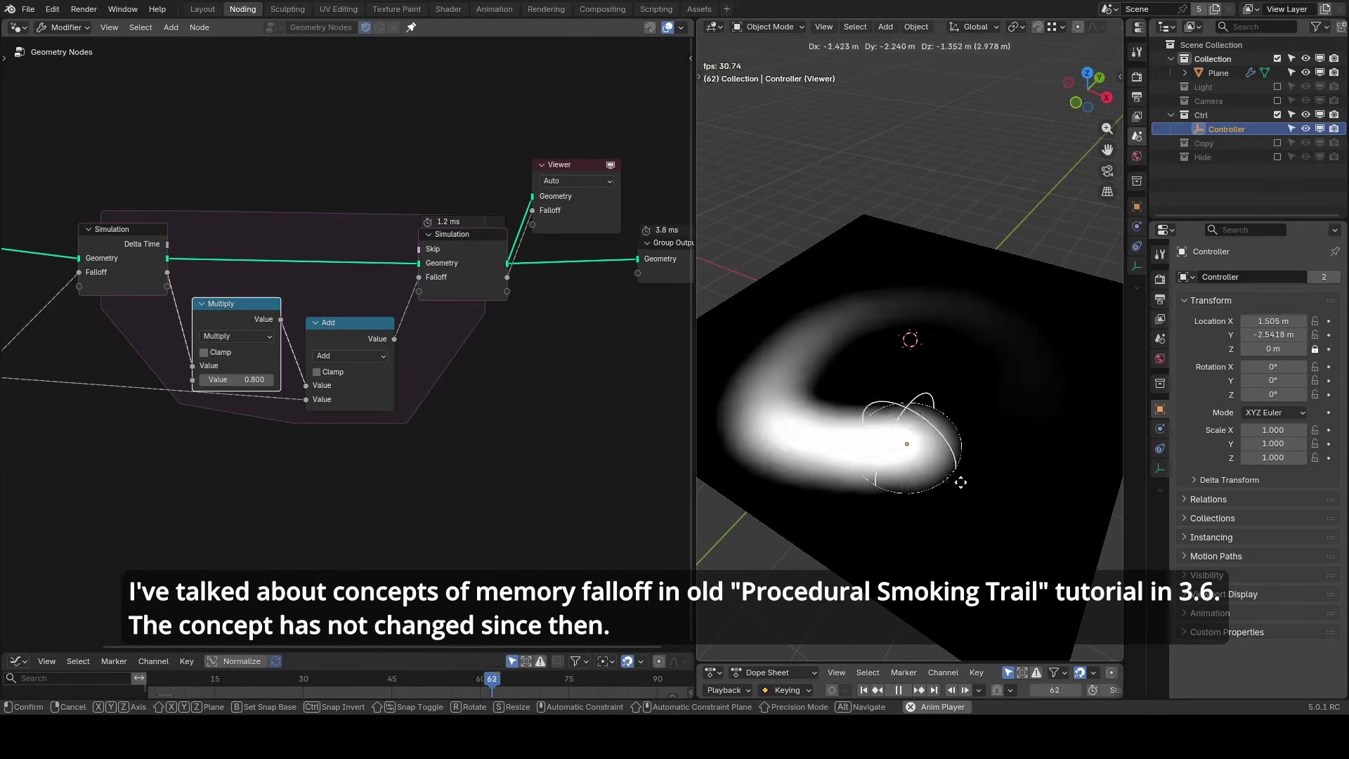
mouse_move(1030, 228)
mouse_down()
mouse_move(801, 351)
mouse_move(879, 401)
mouse_move(986, 395)
mouse_move(977, 210)
mouse_move(895, 215)
mouse_move(884, 458)
mouse_move(968, 542)
mouse_move(1039, 321)
mouse_move(971, 236)
mouse_move(914, 352)
mouse_move(1069, 423)
mouse_move(984, 309)
mouse_move(914, 435)
mouse_move(951, 518)
mouse_move(969, 280)
mouse_move(1001, 235)
mouse_move(950, 385)
mouse_move(902, 287)
mouse_move(1038, 264)
mouse_up()
key(space)
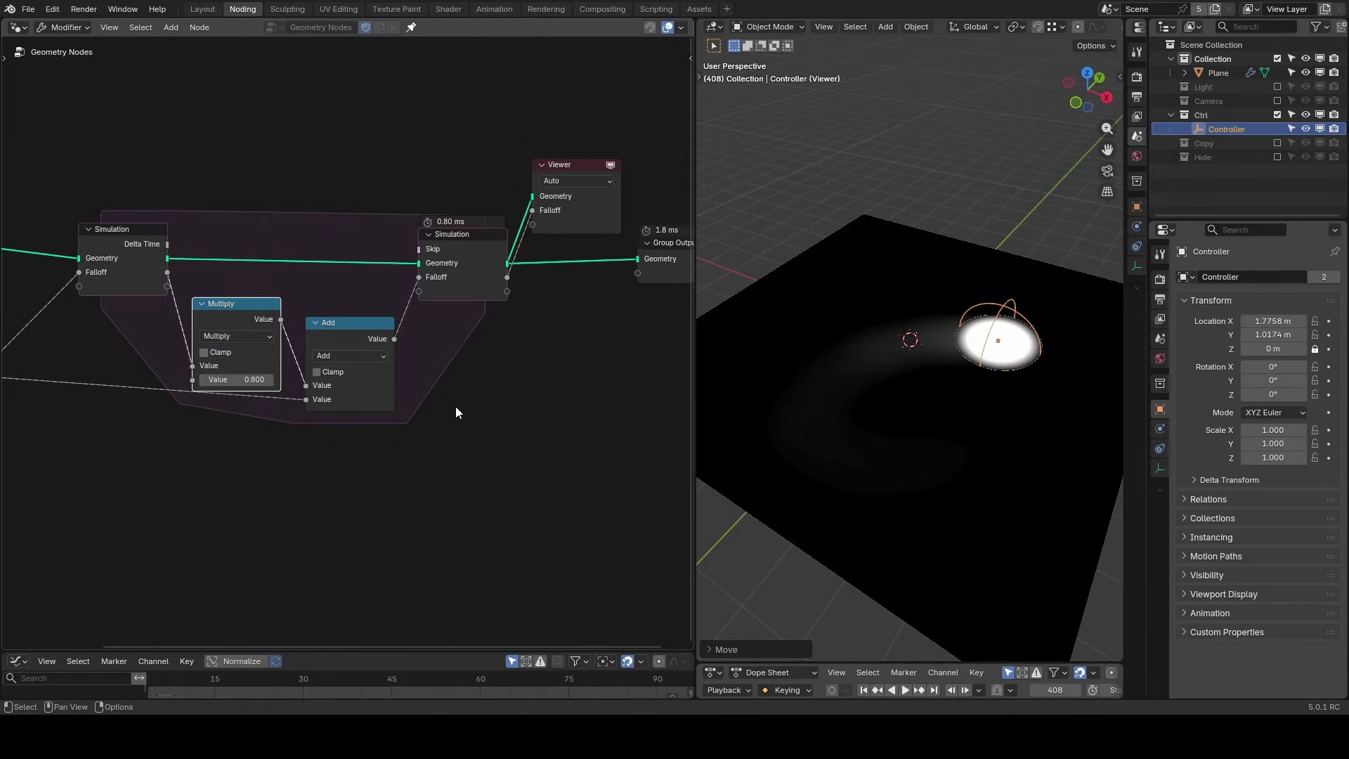
Add a Blur Attribute node between Multiply and Add with Iterations set to 15.
key(shift+a)
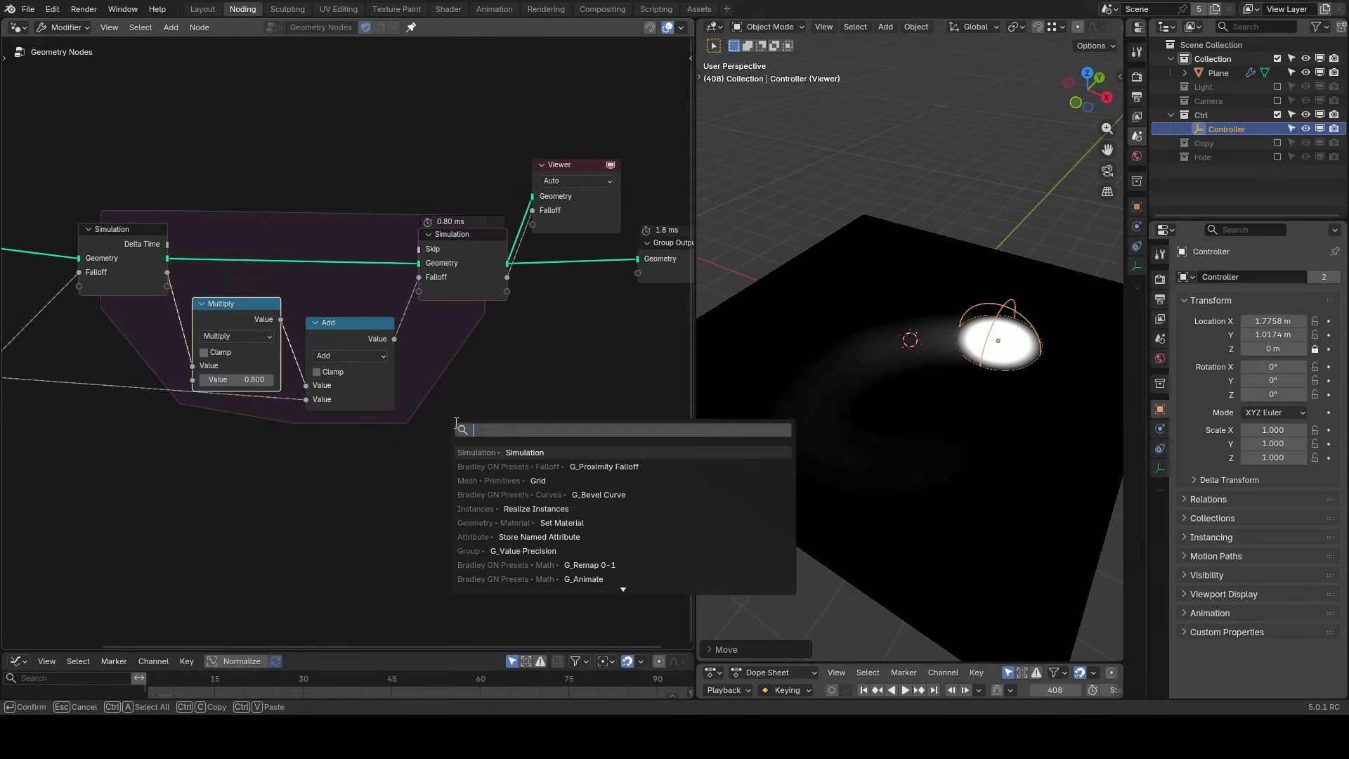
text(blur)
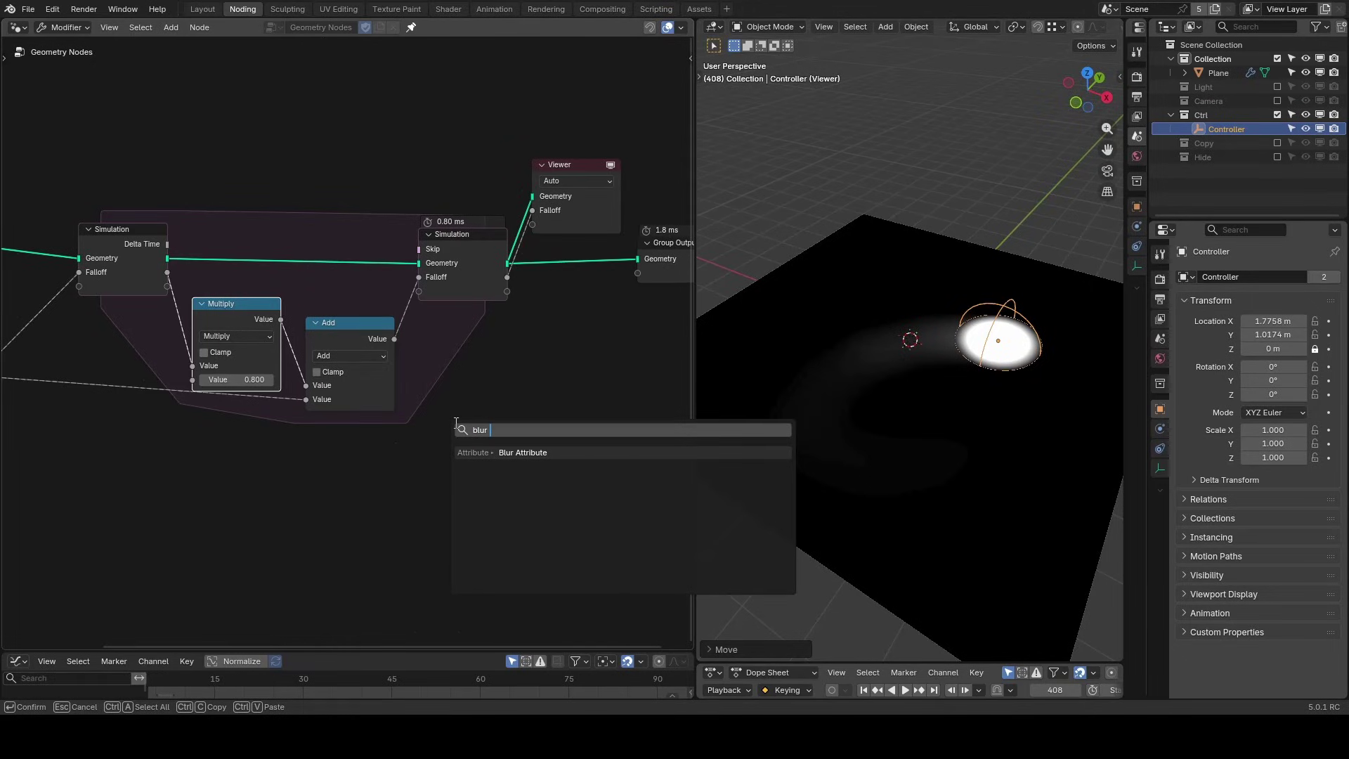
key(Return)
click(291, 320)
double_click(236, 371)
text(15)
key(Return)
Raise blur Iterations to 125 while moving the Controller across the plane during playback.
key(space)
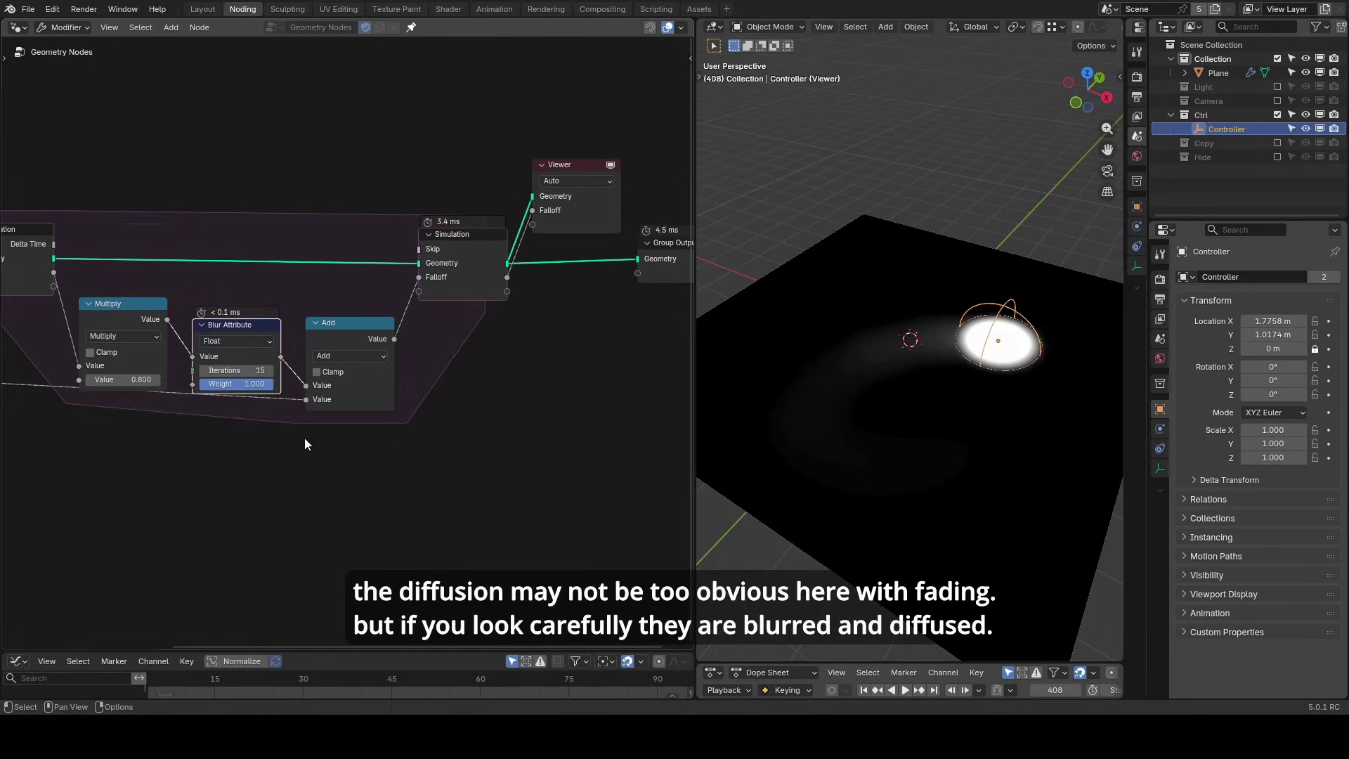
key(g)
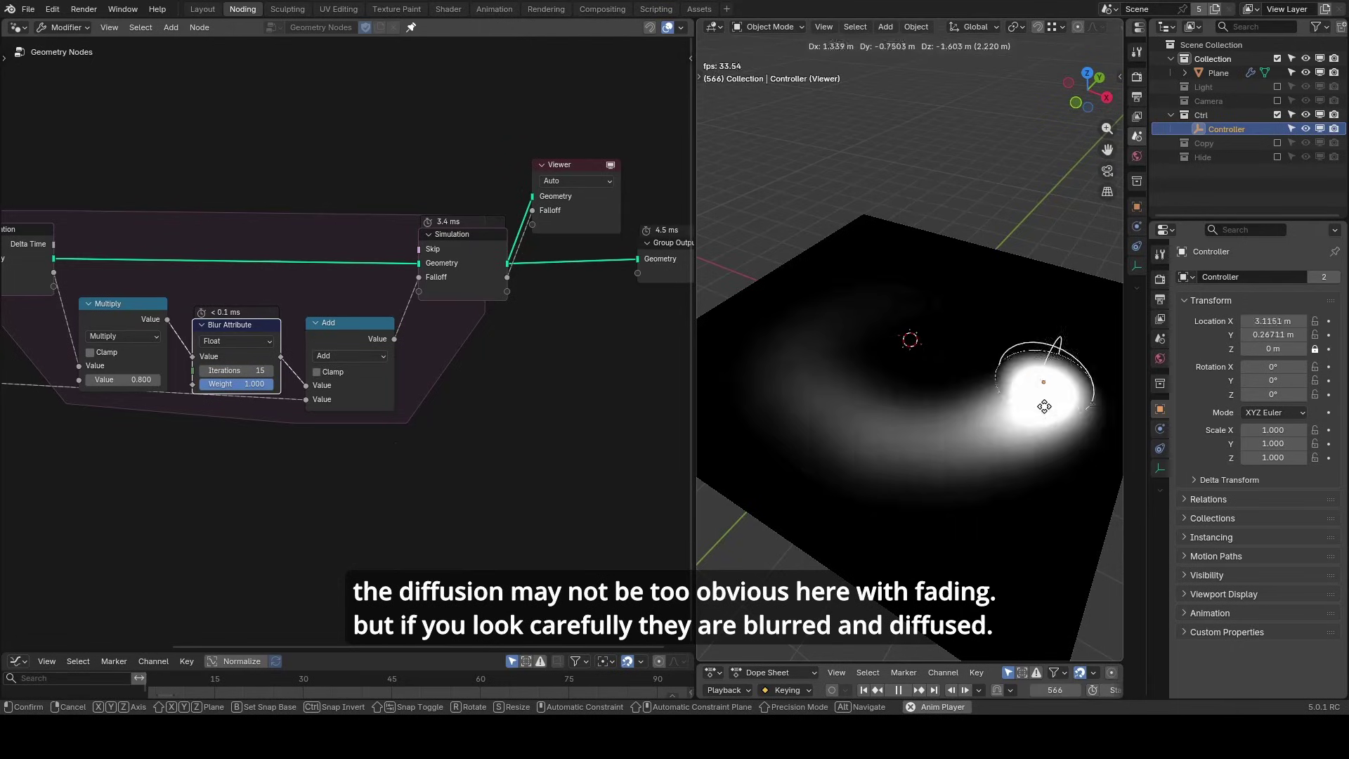
click(1029, 444)
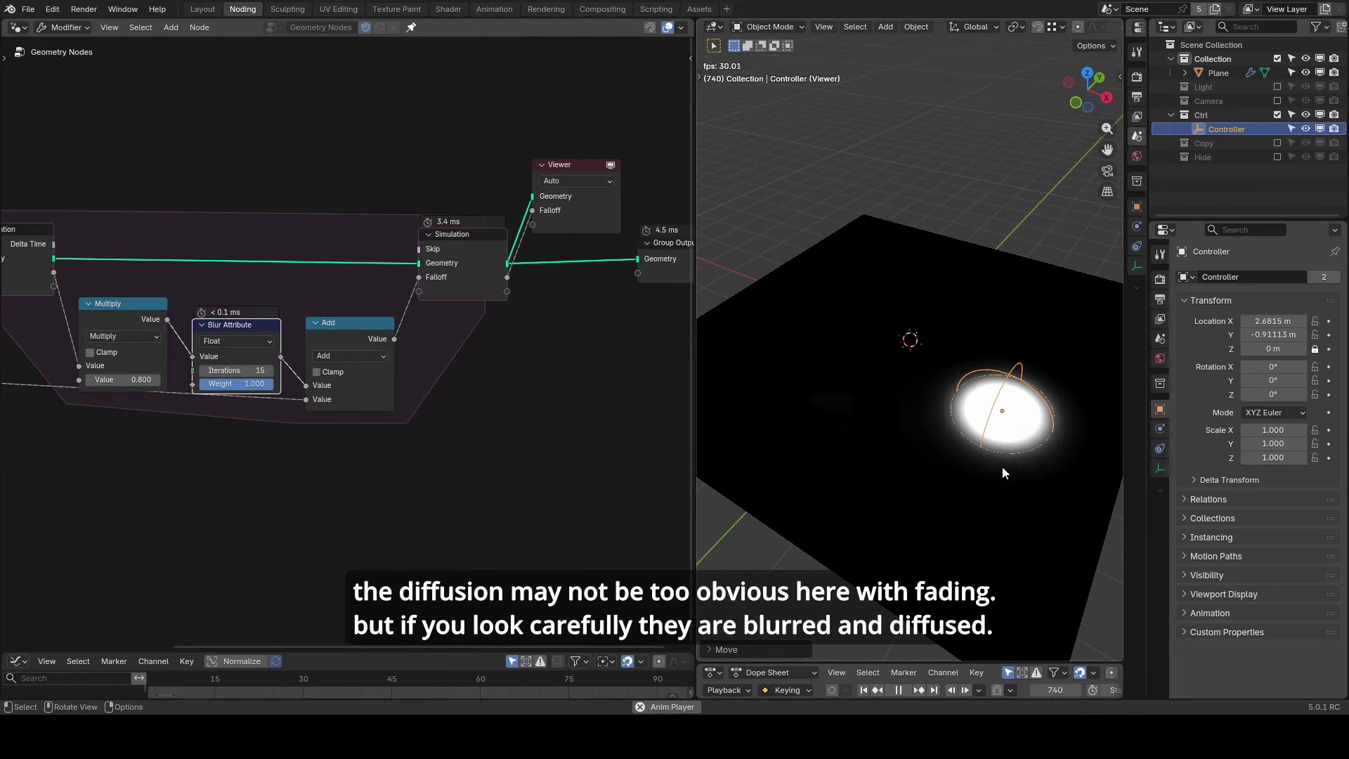
key(Return)
key(g)
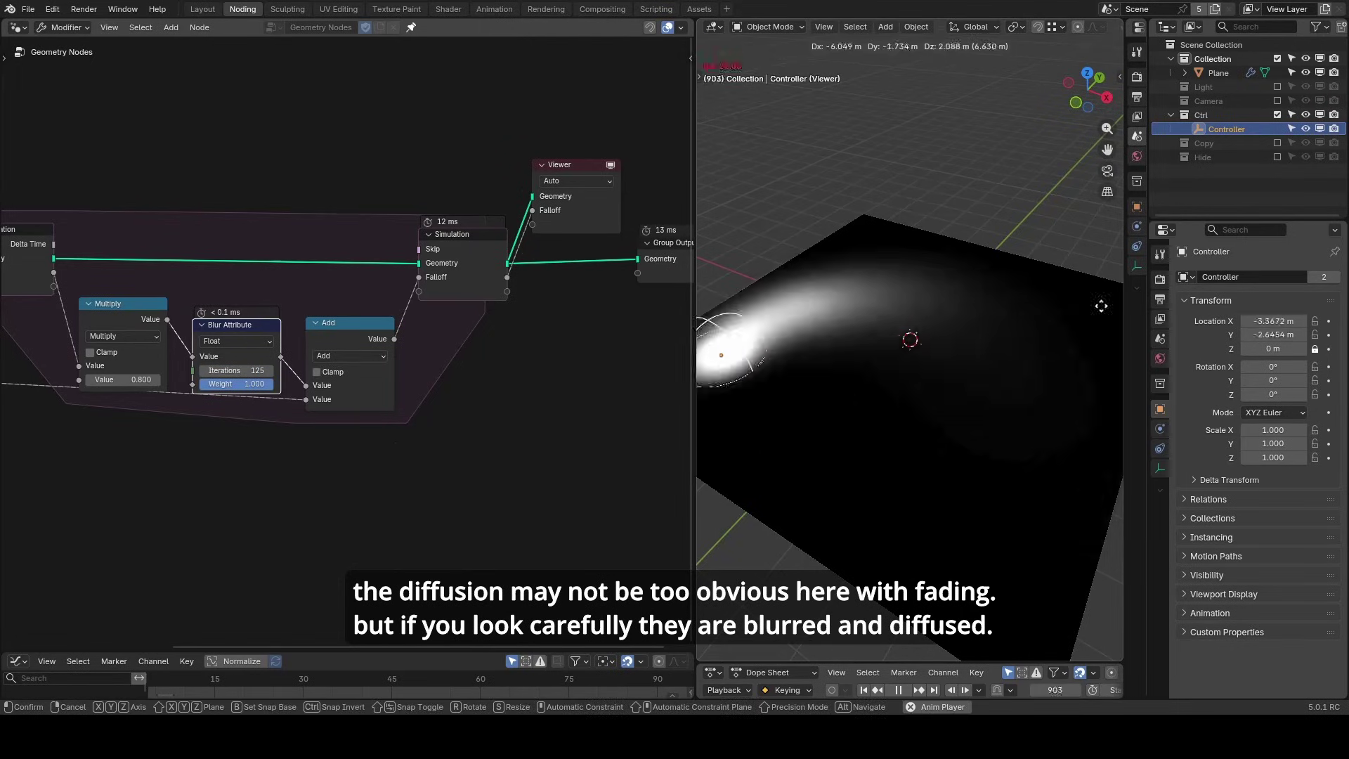
click(1019, 393)
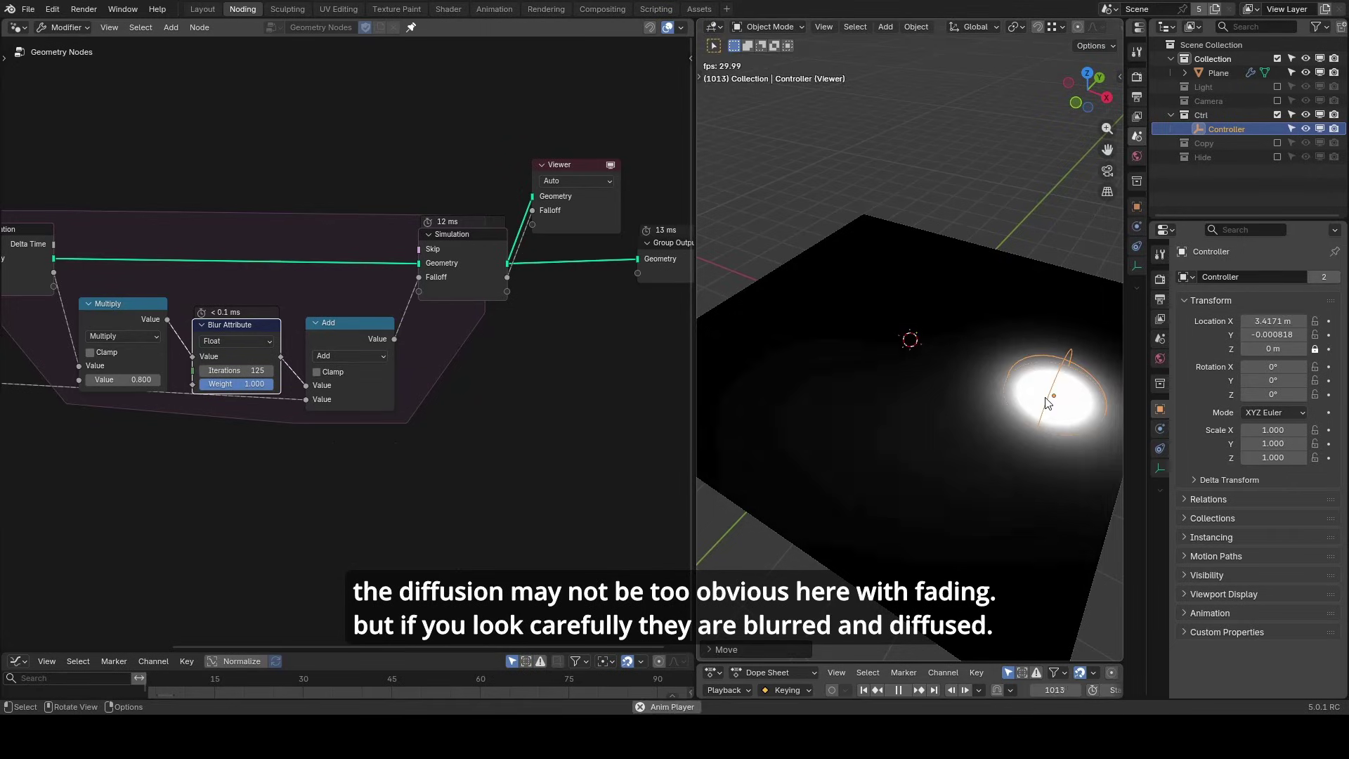
key(space)
Zoom out to show the whole node tree and deselect the Blur Attribute node.
scroll(481, 386, down, 6)
middle_drag(450, 323, 521, 294)
click(521, 297)
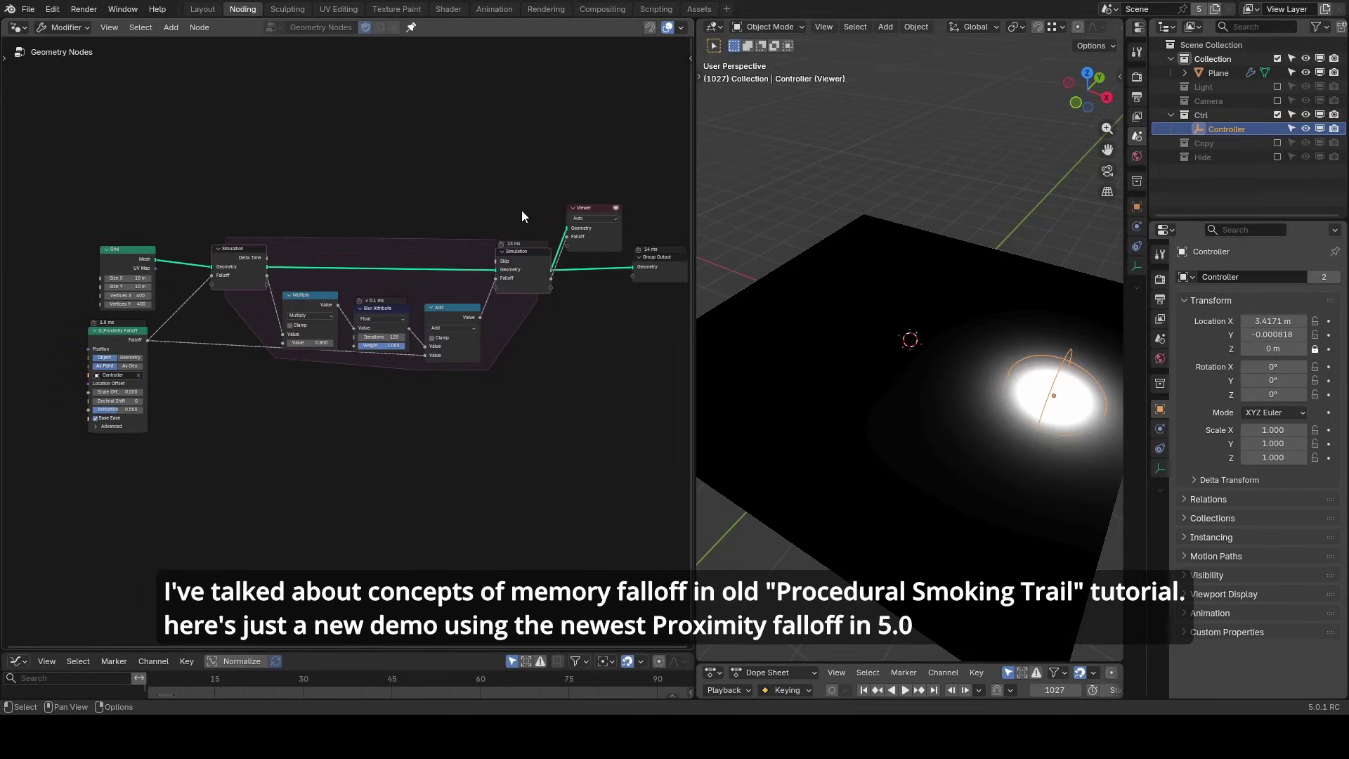
Box-select the simulation zone nodes, frame them with Ctrl+J, and label the frame Paint Wave Solver.
drag(533, 216, 255, 373)
key(ctrl+j)
key(F2)
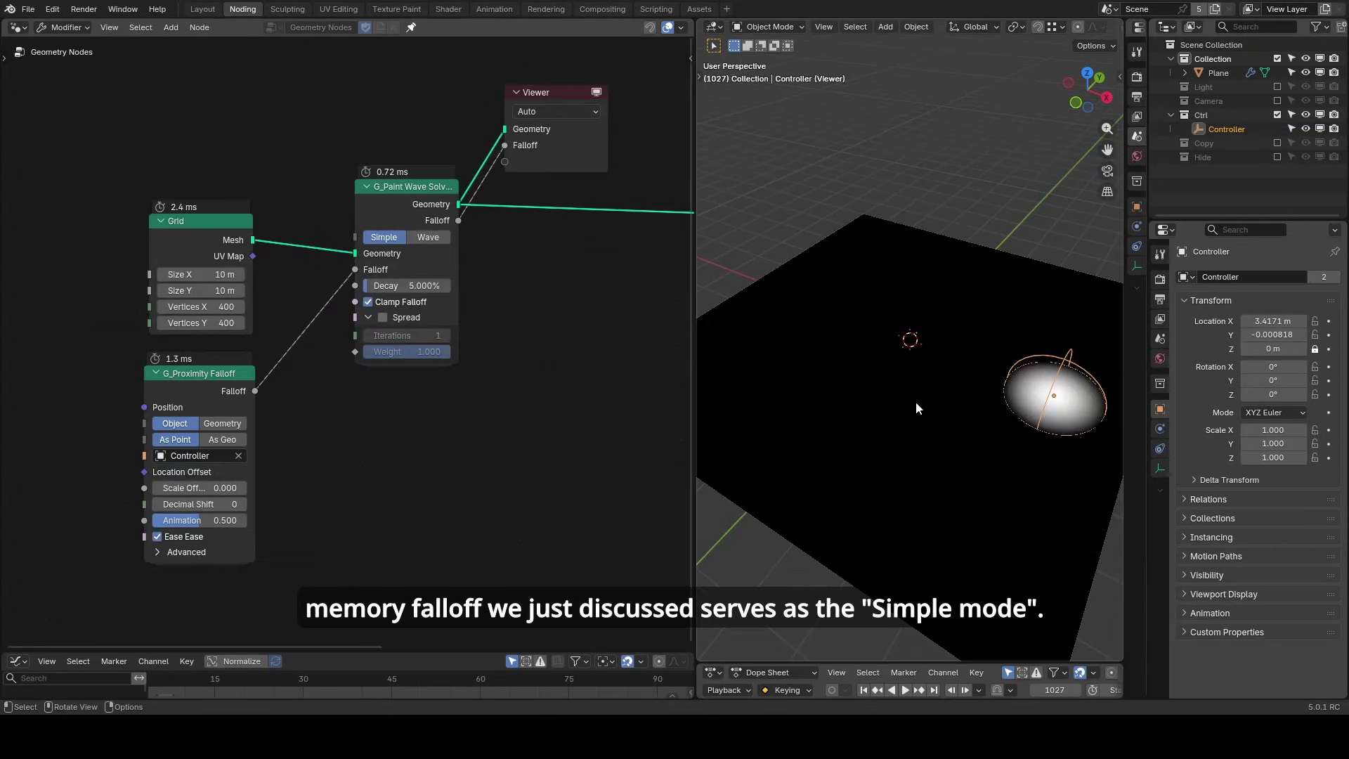
key(space)
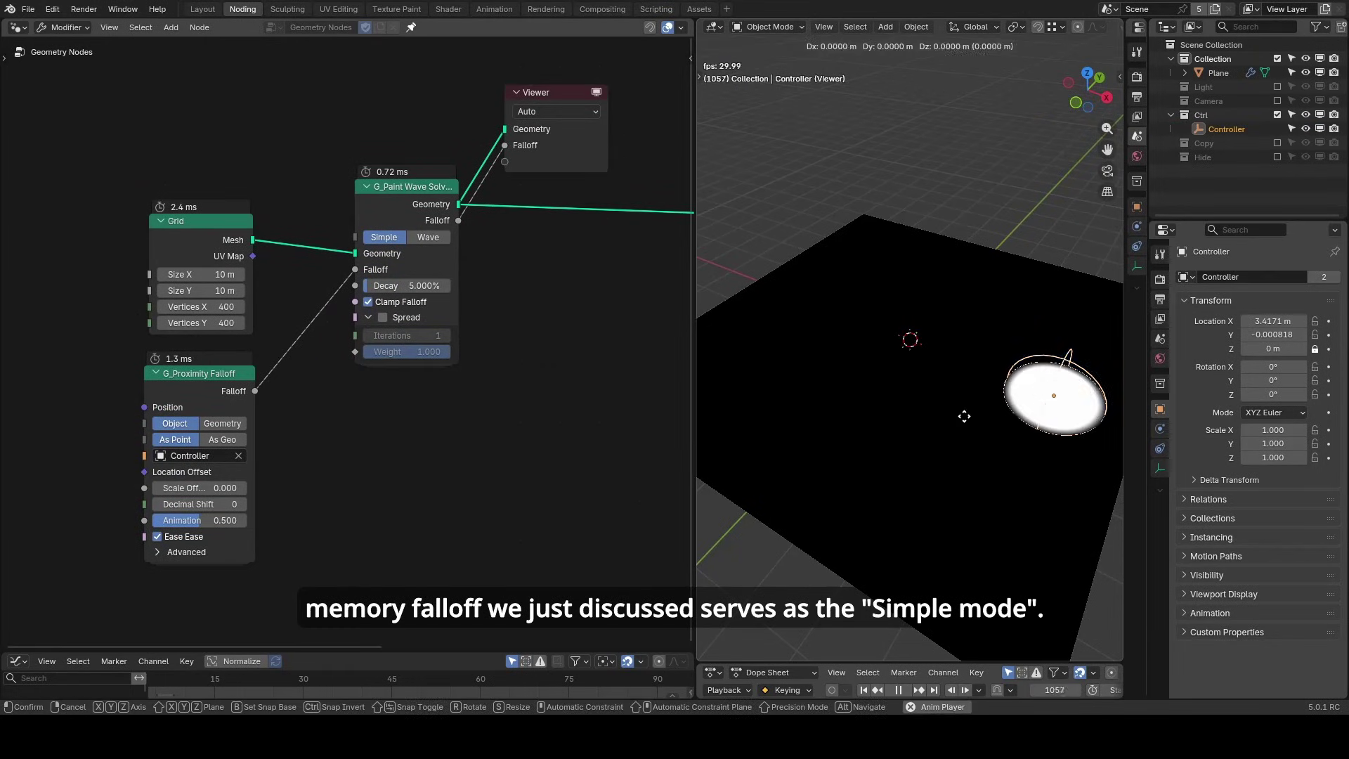
Drag the Controller across the plane to paint a blurred, fading trail, then stop playback.
key(g)
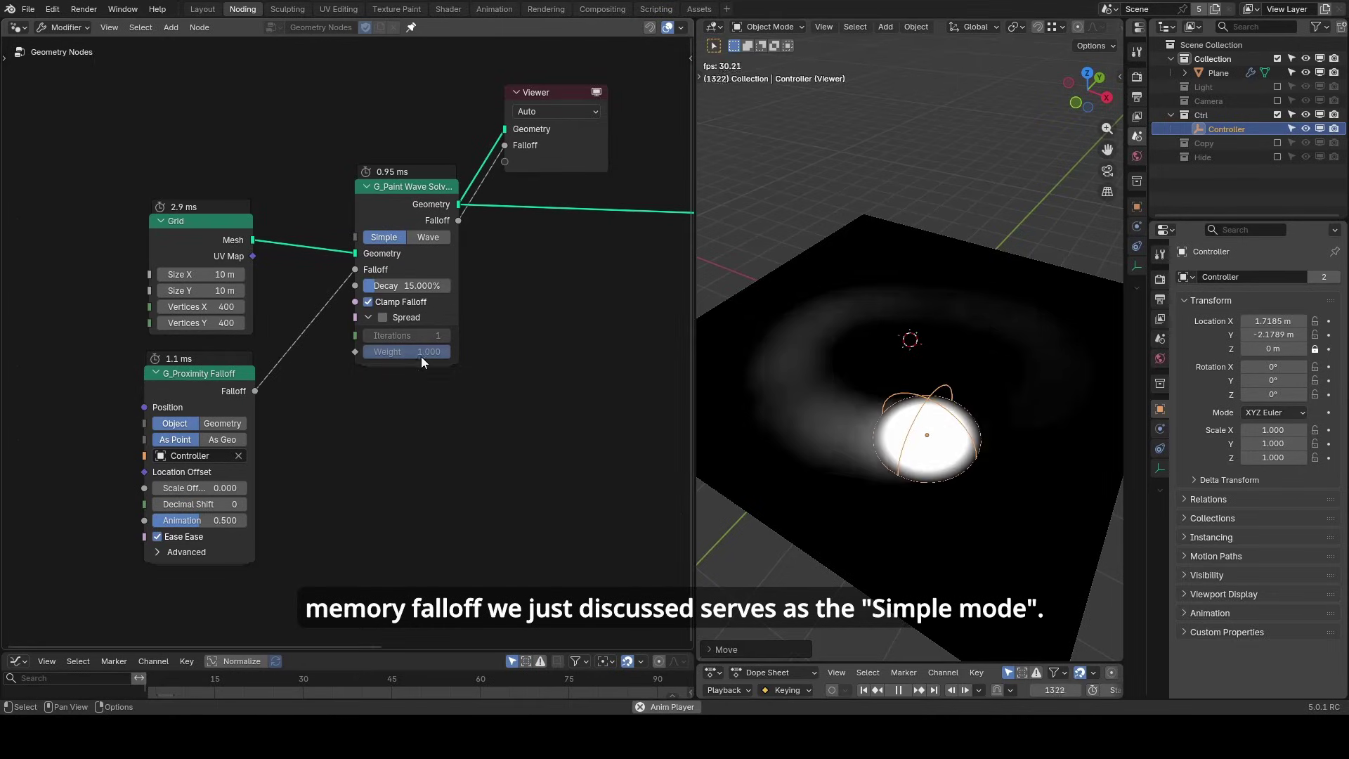
key(g)
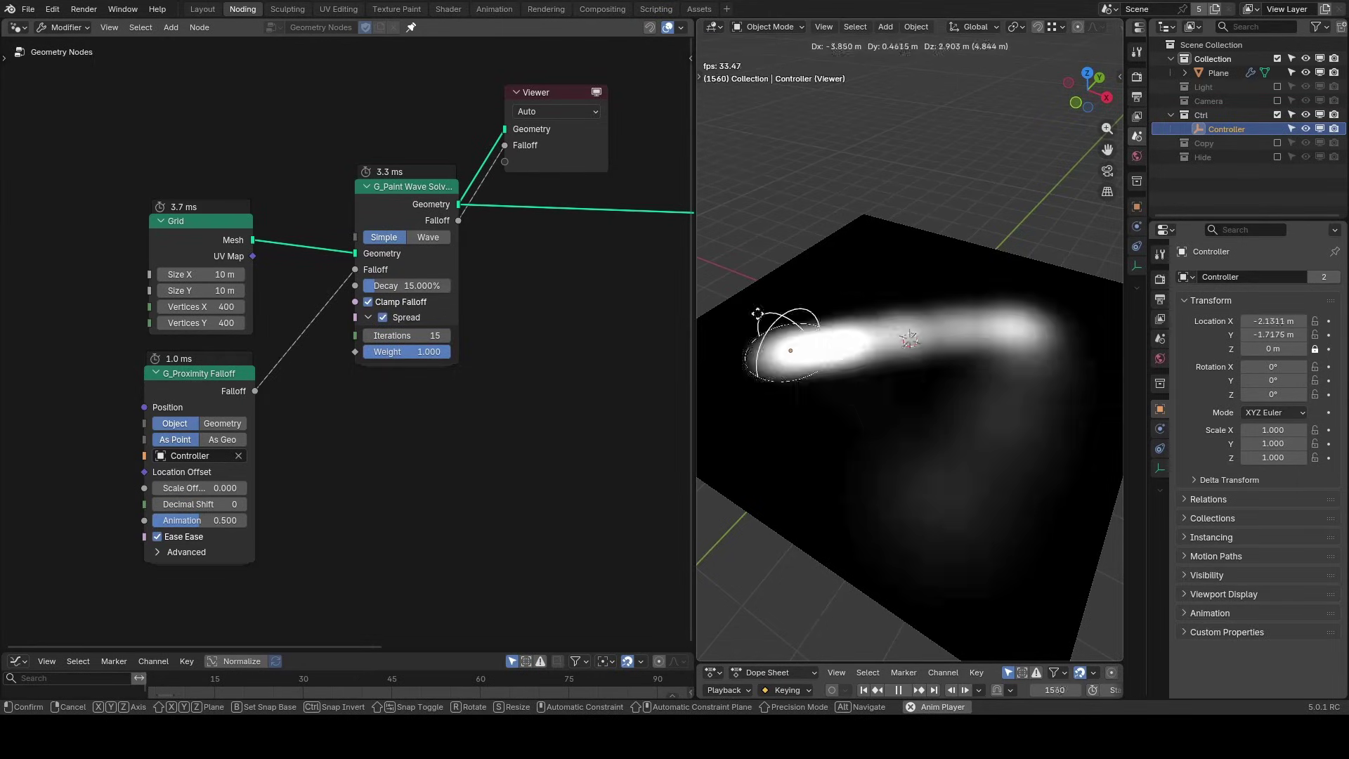
click(897, 457)
key(space)
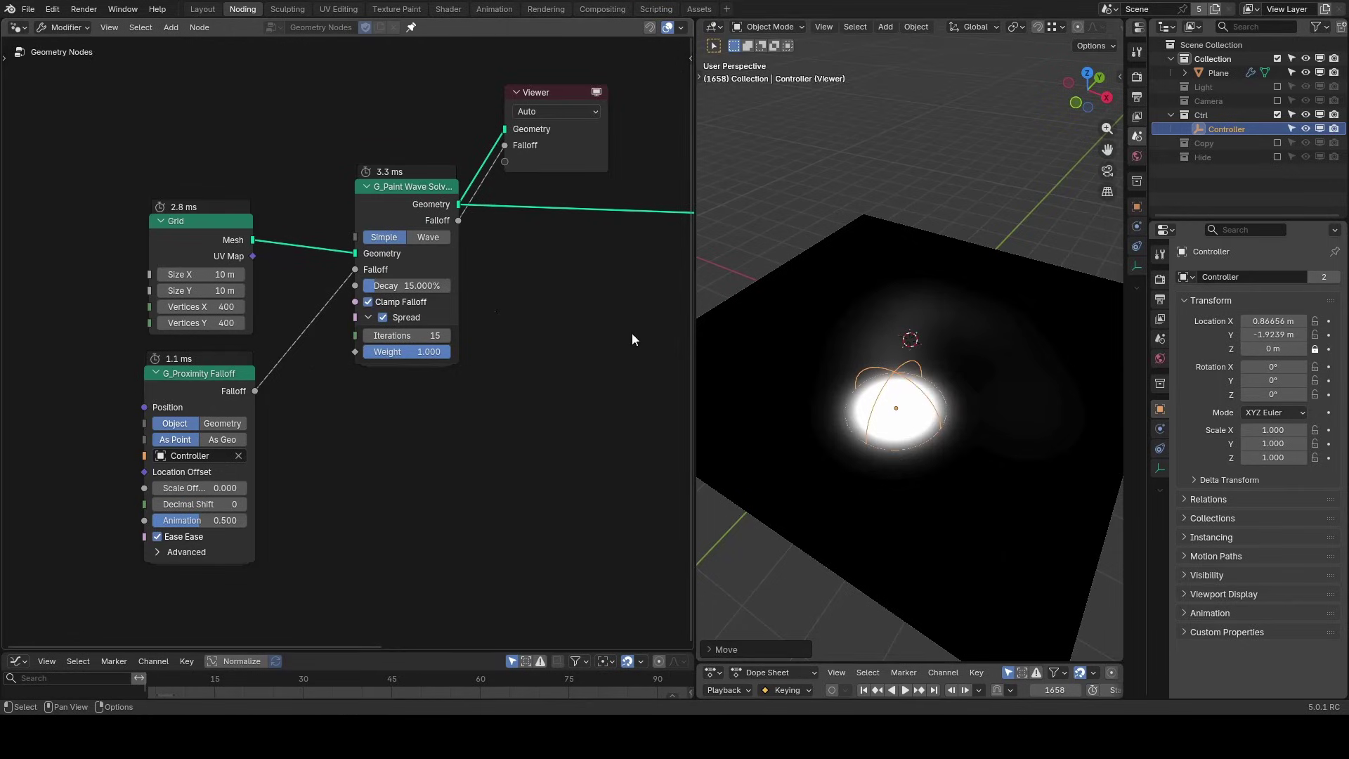
Switch the solver to Wave mode, preview its Wave output, and move the Controller to send ripples.
click(428, 237)
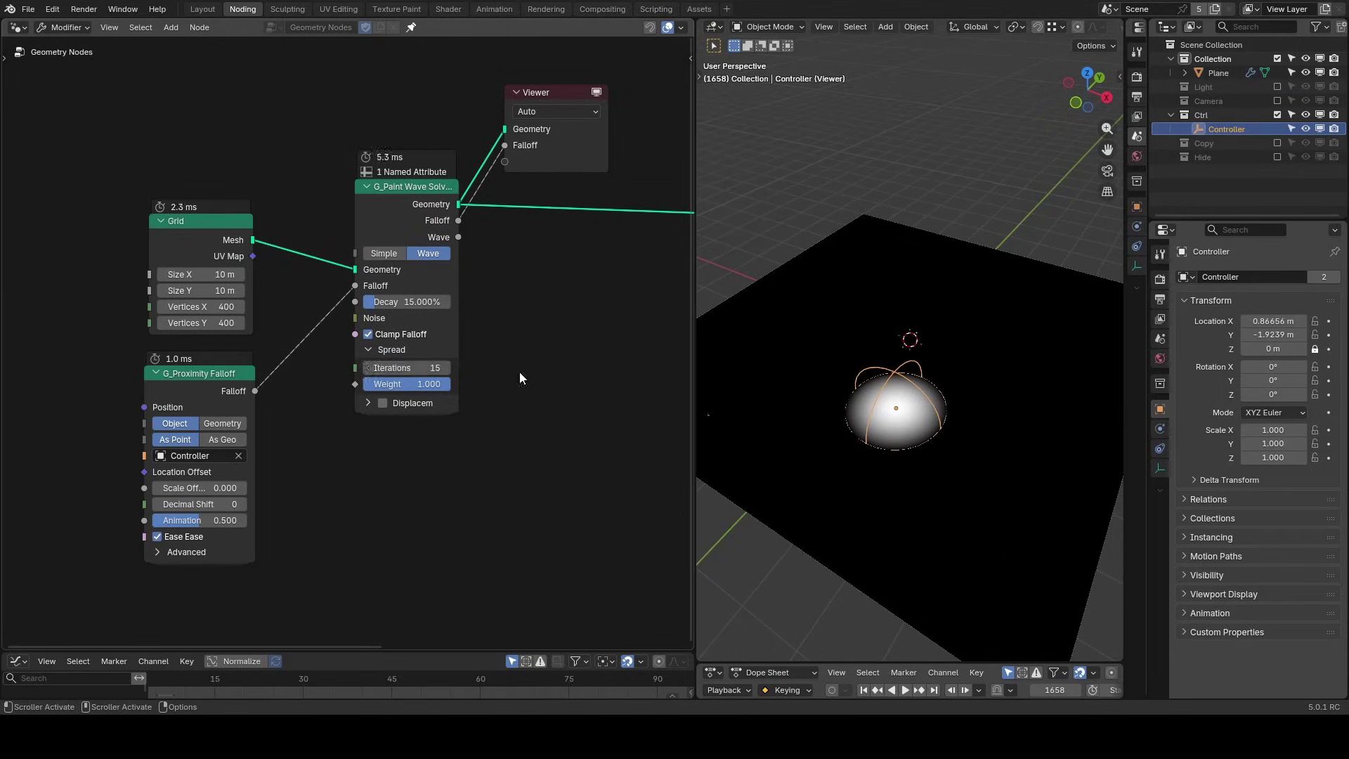
ctrl+shift+click(457, 236)
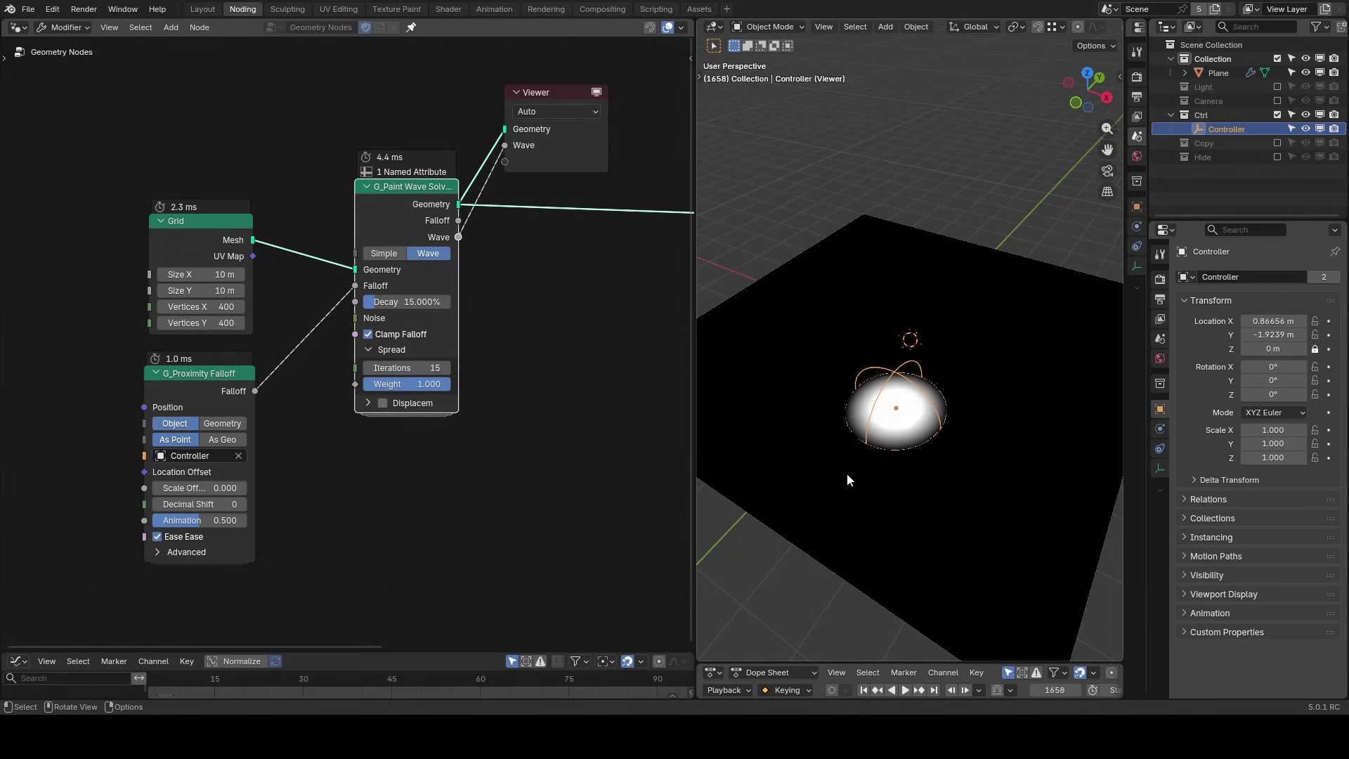
key(space)
key(g)
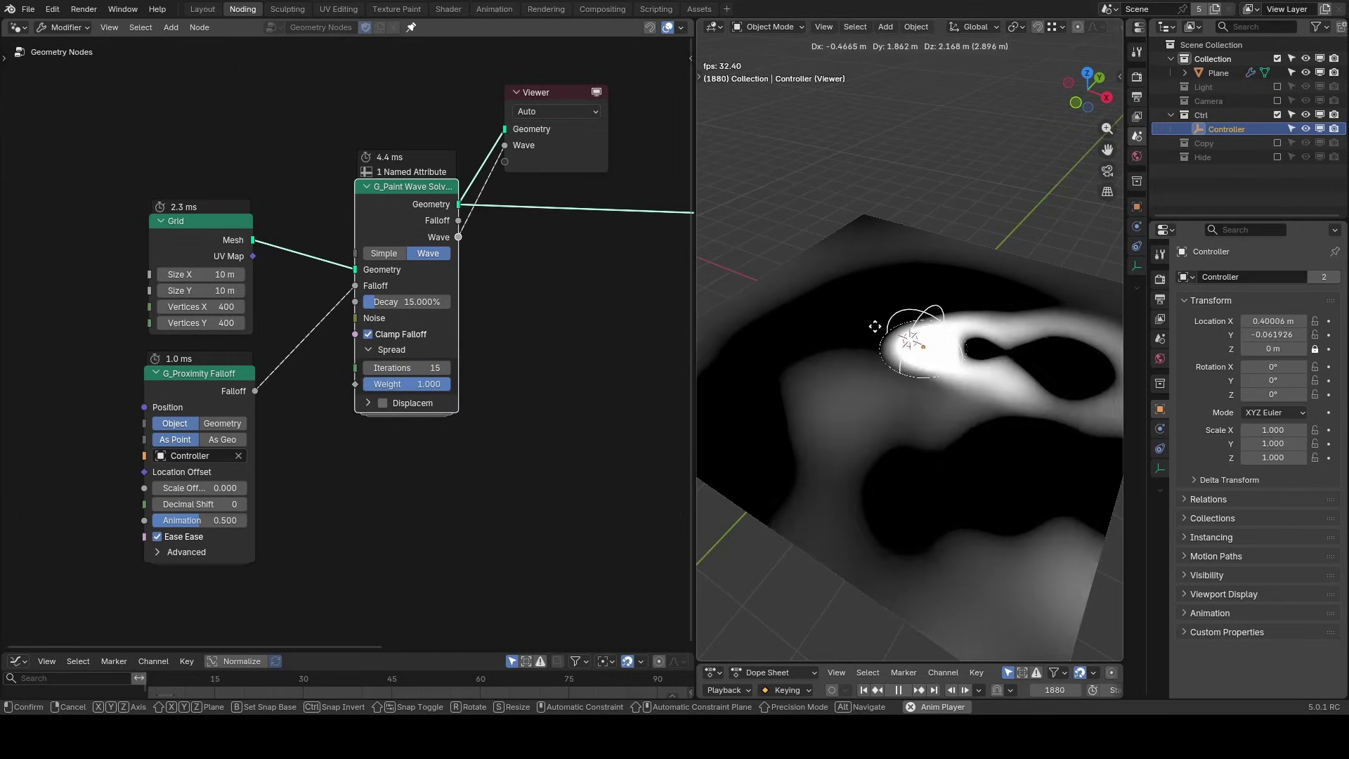
click(1011, 416)
key(space)
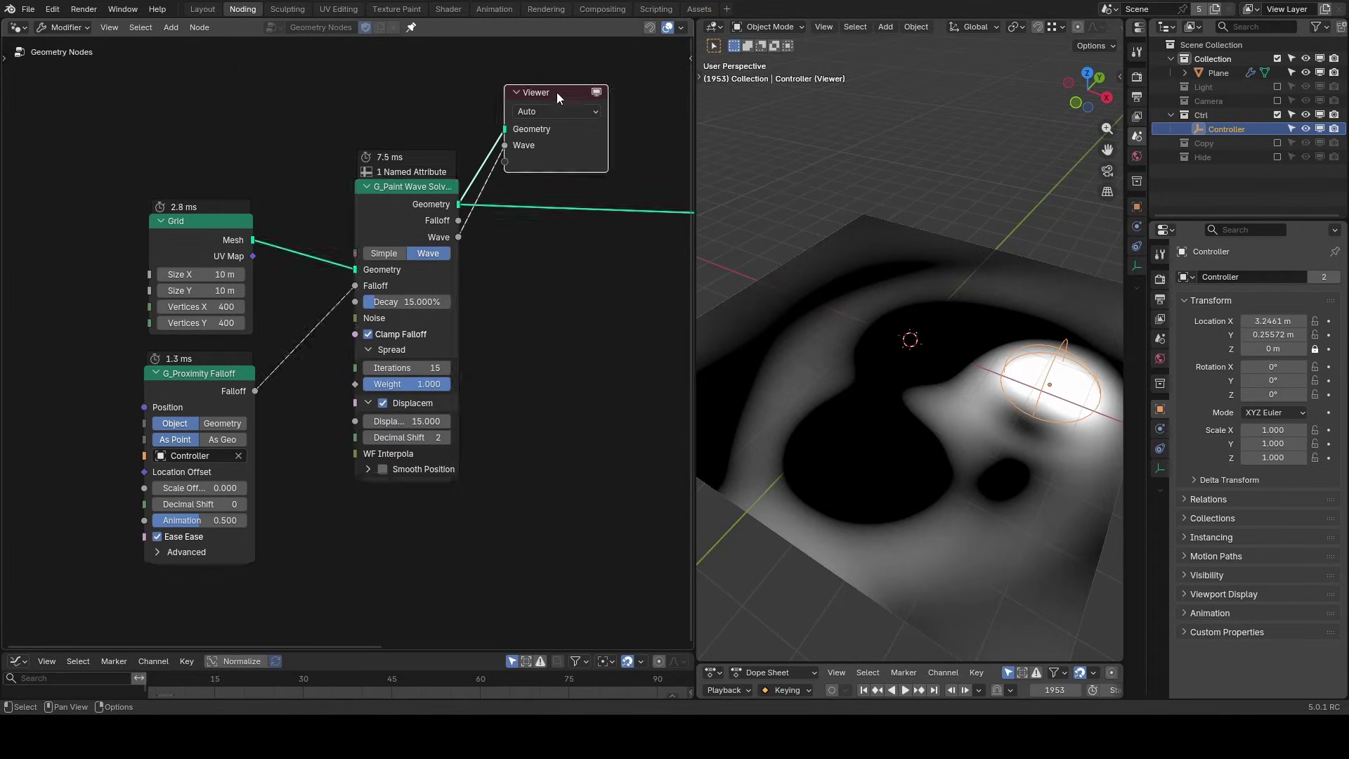
Remove the Viewer to see the displaced plane, move the Controller, and lower Decimal Shift to 1.
key(x)
scroll(938, 360, down, 3)
middle_drag(955, 375, 1001, 357)
key(space)
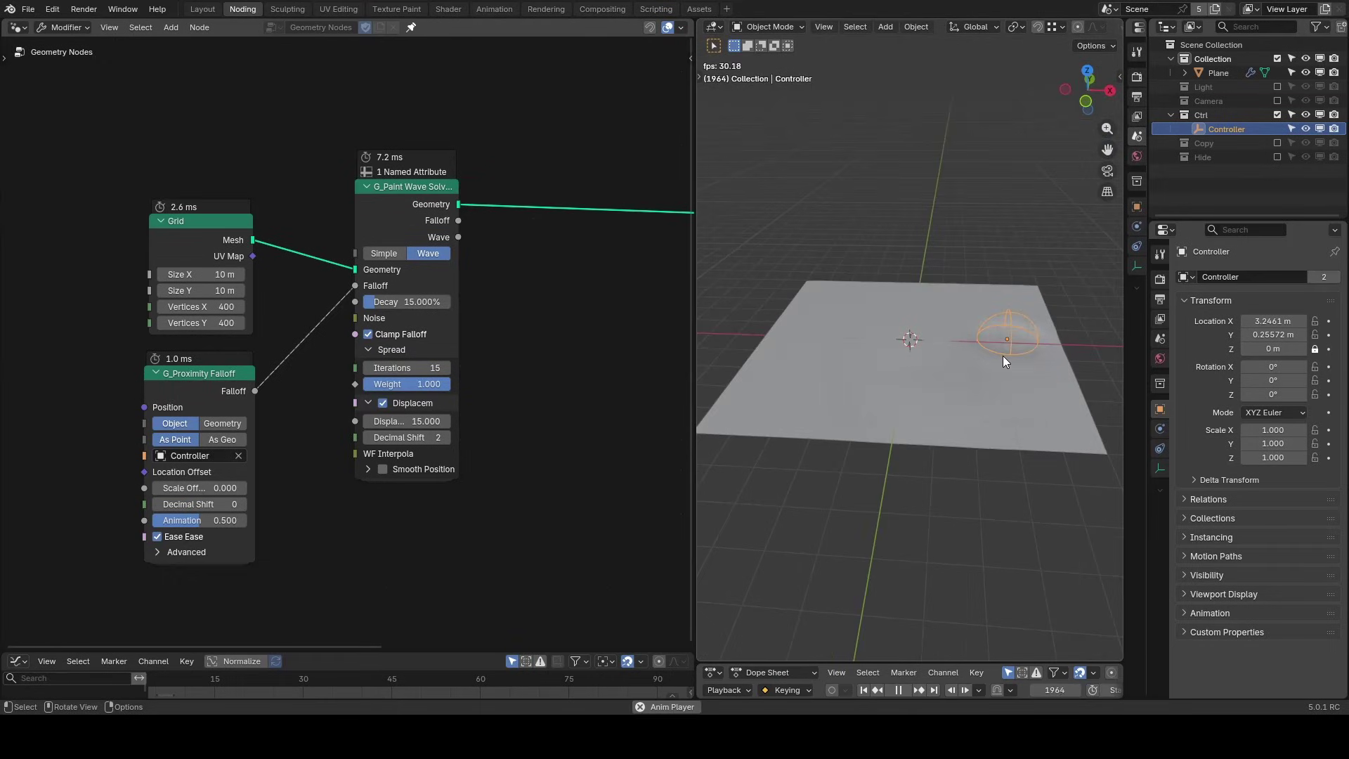
key(g)
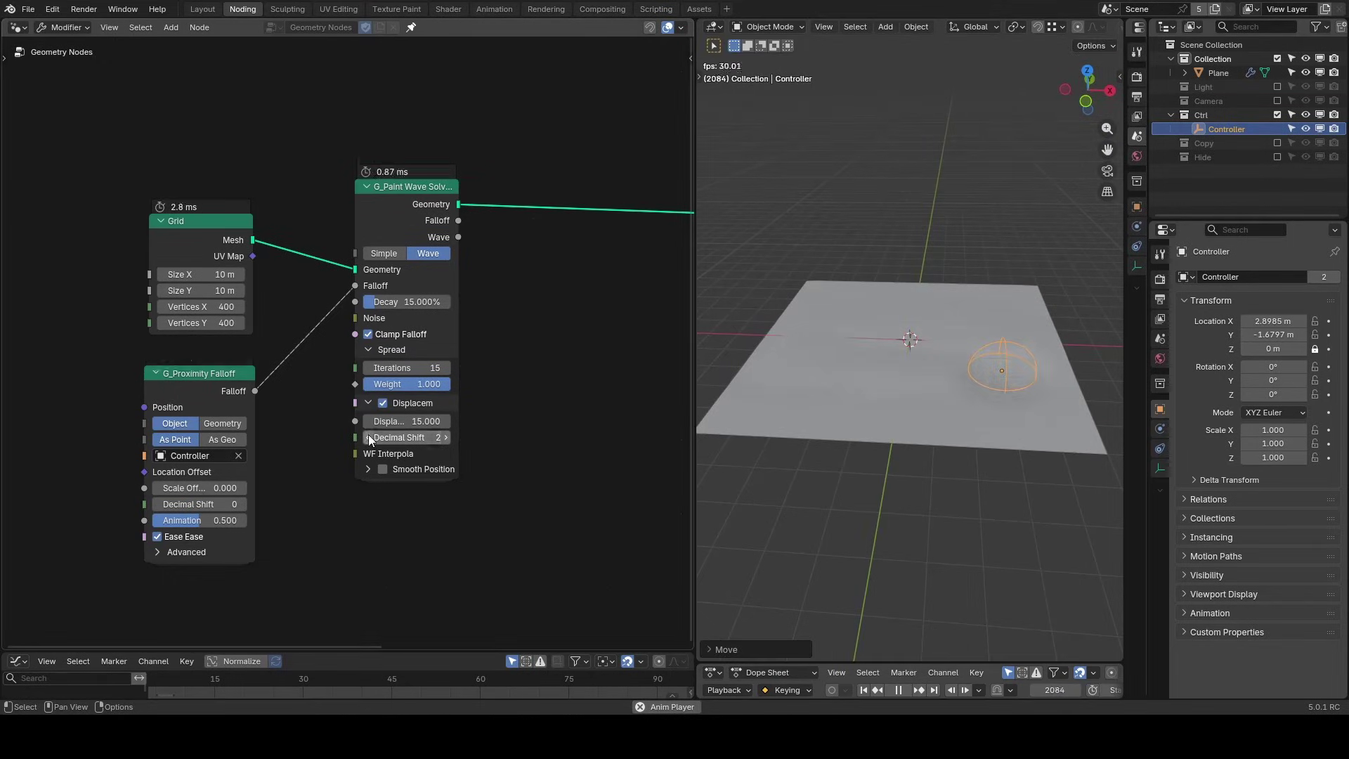
click(369, 438)
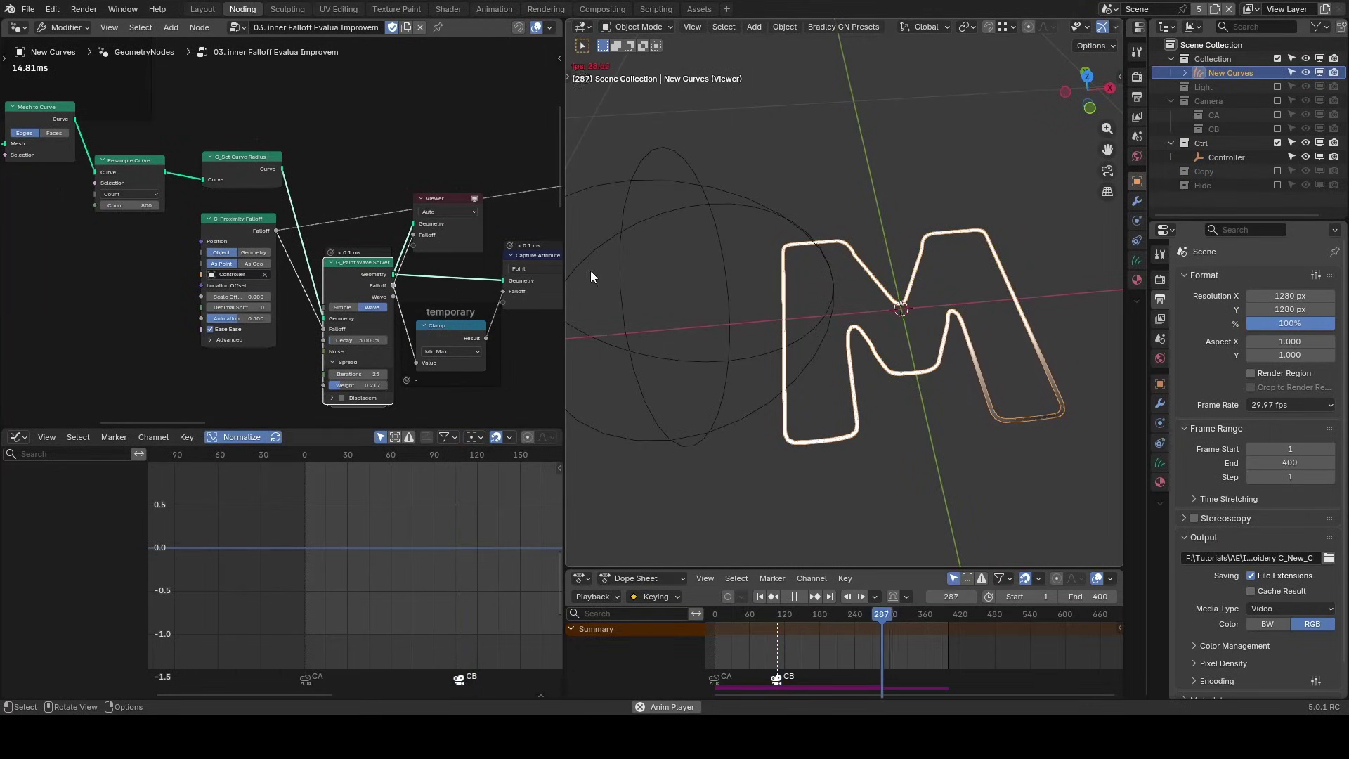
Pan to the Order Matters frame and preview the Curve Split's selected curve in the Viewer.
middle_drag(433, 169, 114, 313)
middle_drag(362, 262, 109, 227)
ctrl+shift+click(373, 232)
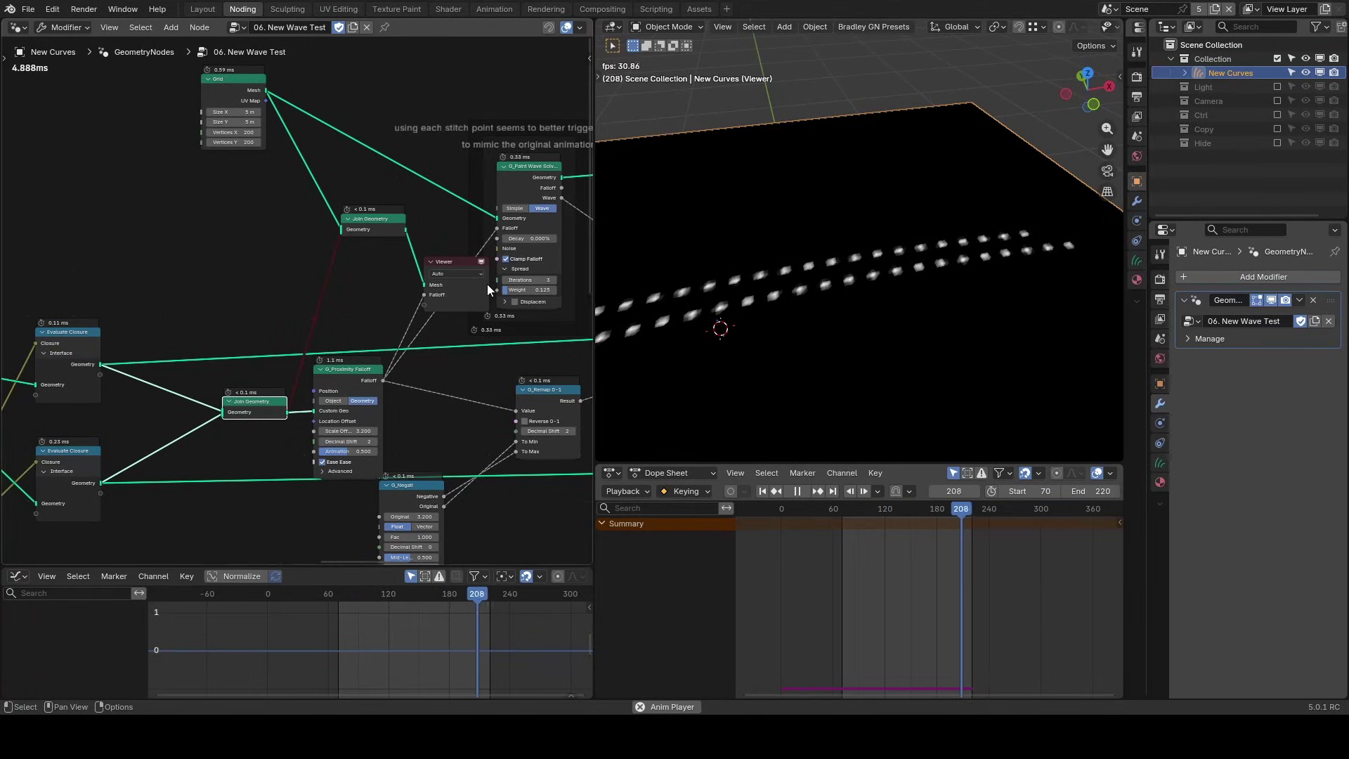
Preview the Paint Wave Solver's outputs, then the Color Ramp's coloured result in the Viewer.
middle_drag(487, 284, 287, 316)
ctrl+shift+click(345, 211)
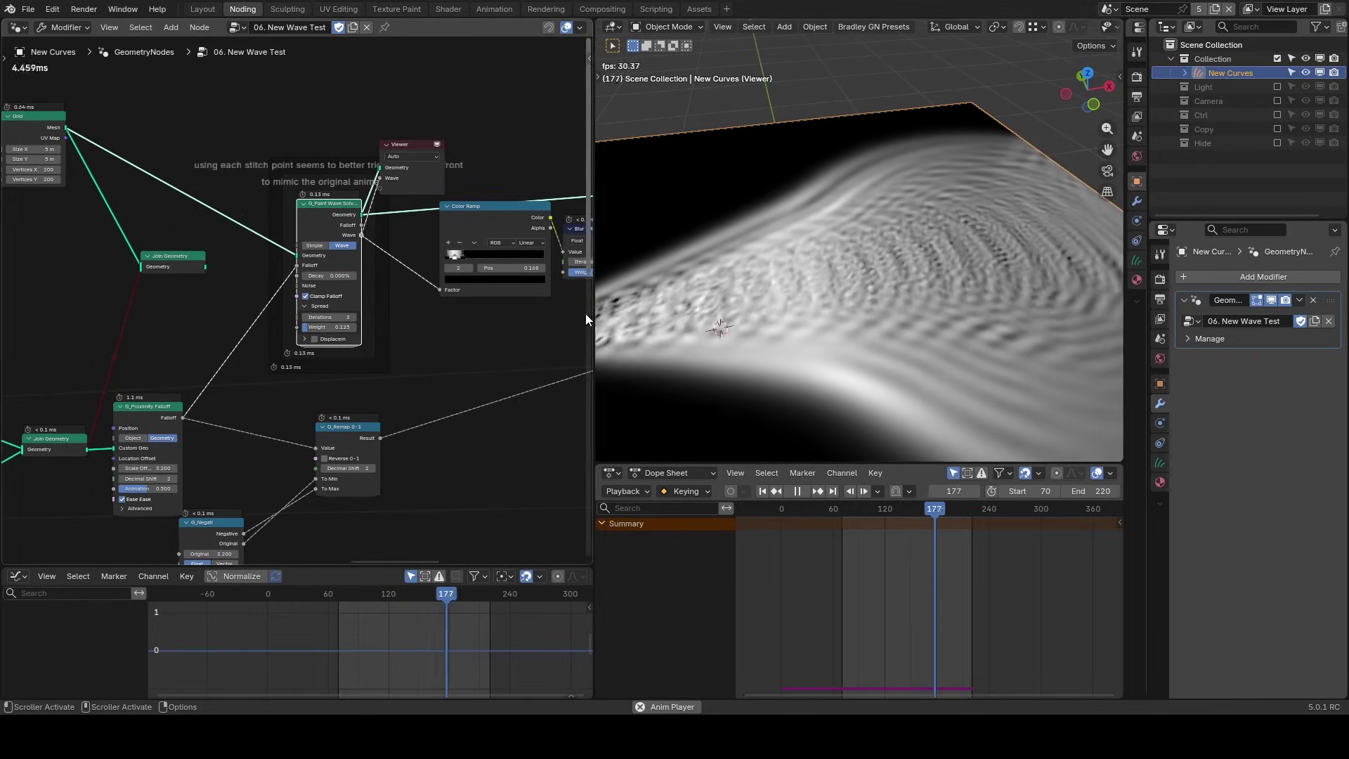
middle_drag(519, 316, 367, 333)
ctrl+shift+click(385, 238)
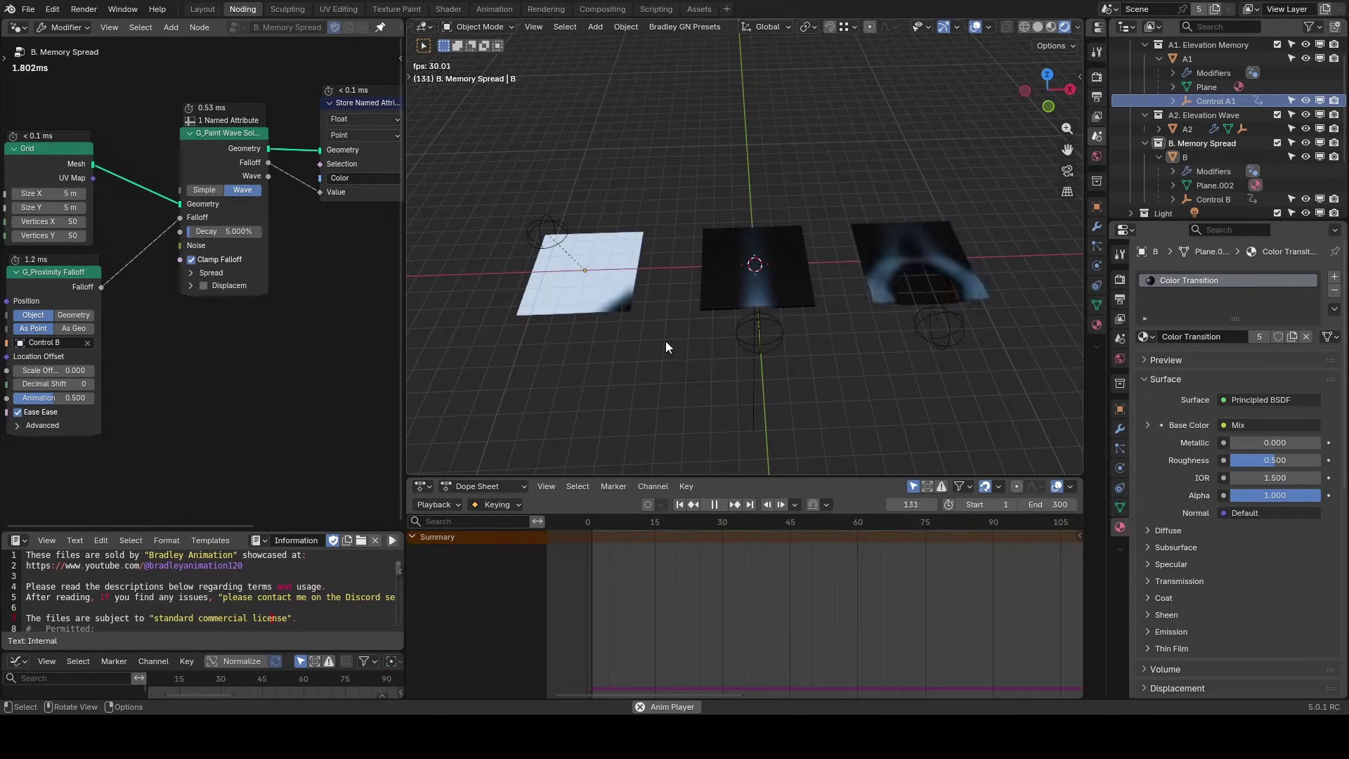
Restart playback, nudge the small yellow frame, and draw annotation arrows above the nodes.
key(shift+Left)
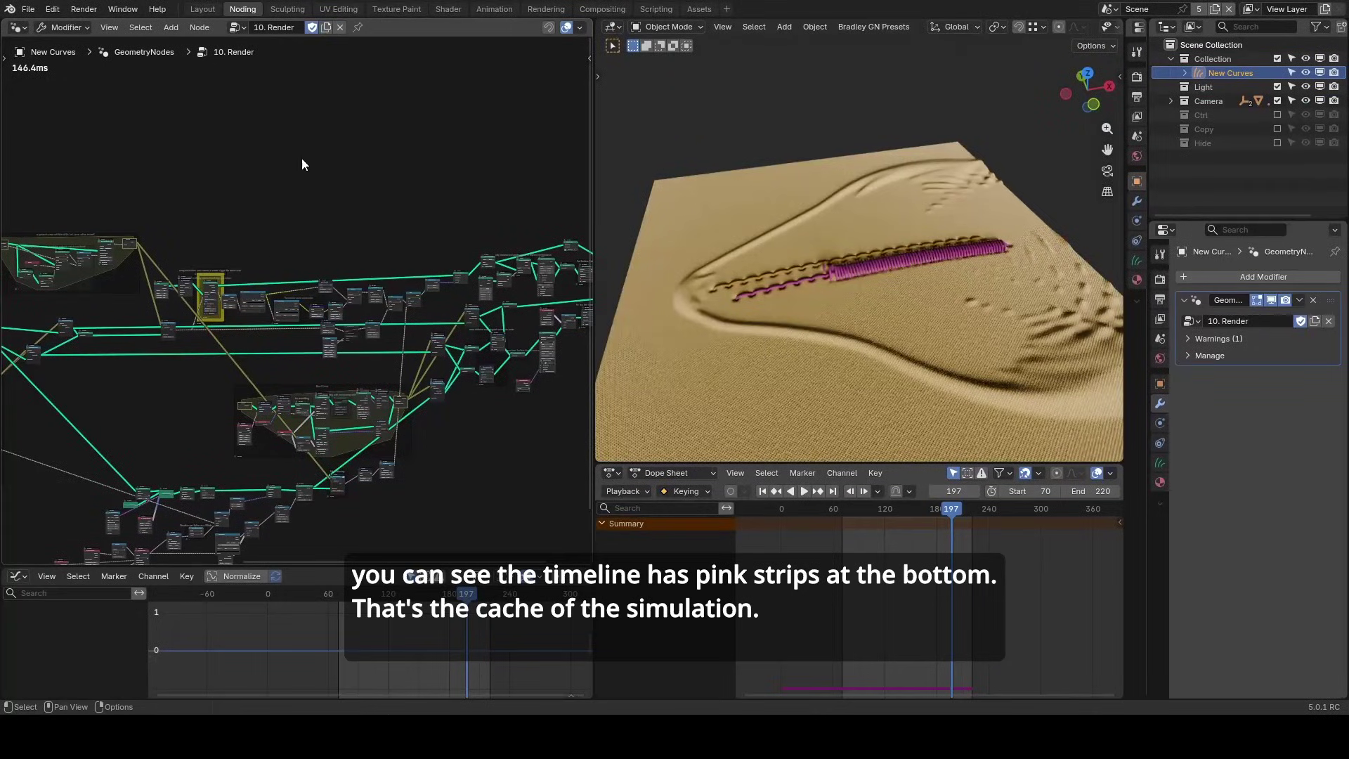
mouse_move(210, 274)
mouse_down()
mouse_move(225, 259)
mouse_move(208, 269)
mouse_up()
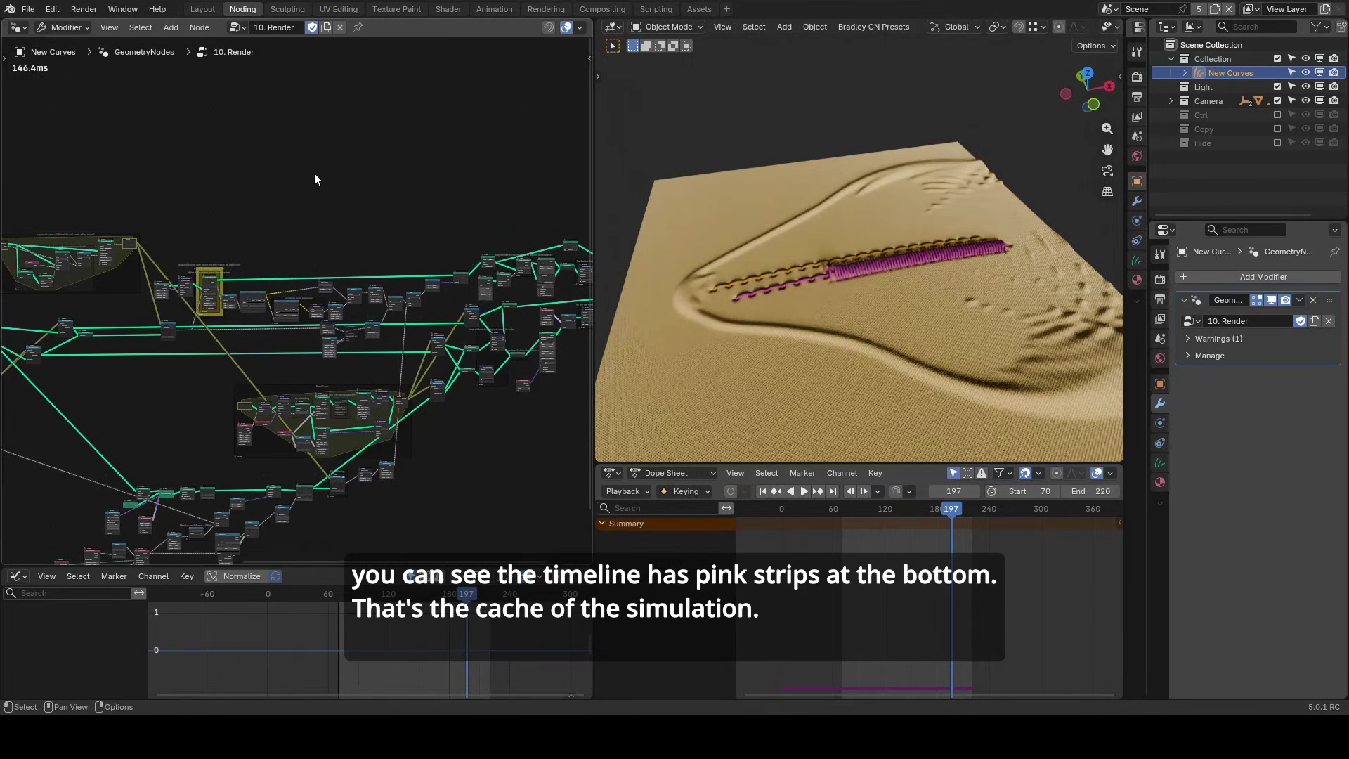
drag(322, 149, 244, 249)
mouse_move(242, 220)
mouse_down()
mouse_move(262, 242)
mouse_move(293, 230)
mouse_up()
Draw annotation arrows pointing at the yellow frame and a long loop through the tree.
drag(245, 143, 219, 235)
drag(206, 208, 235, 227)
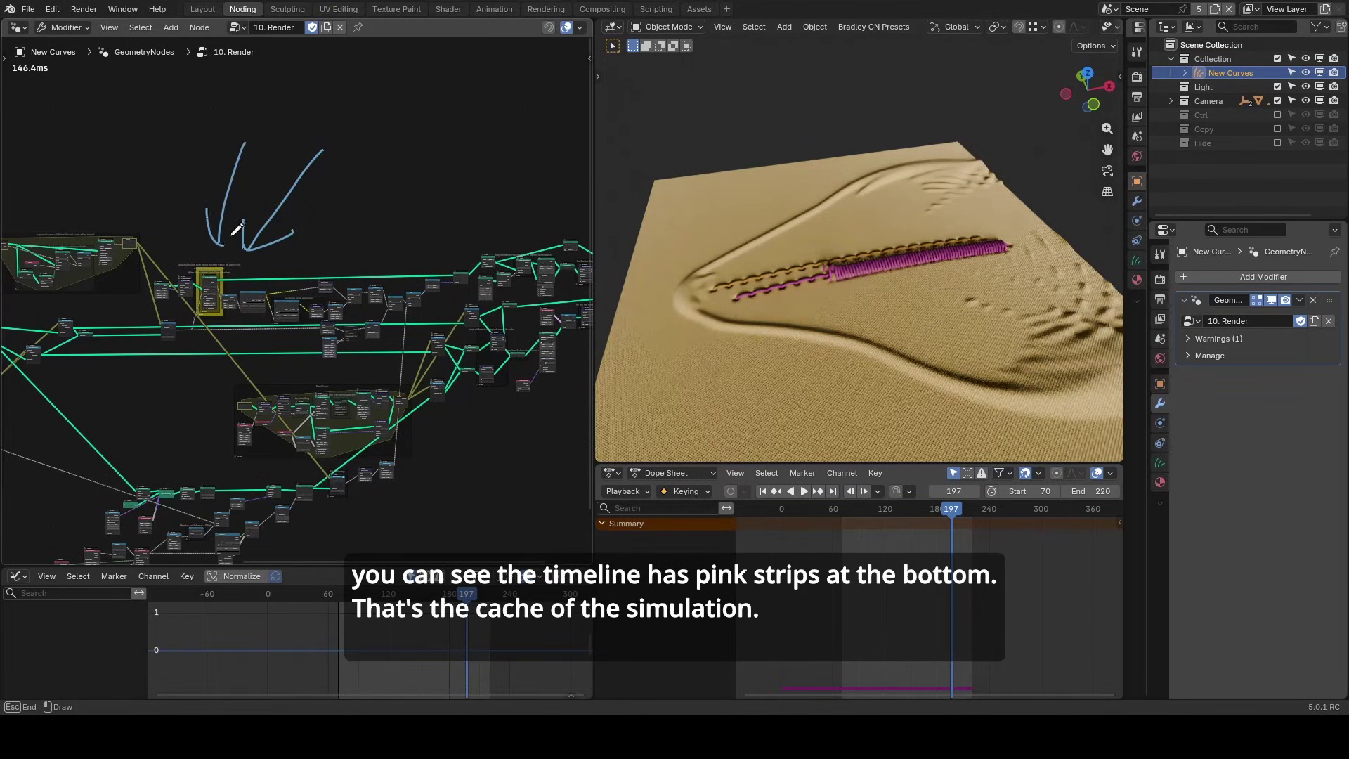
drag(180, 165, 204, 235)
drag(190, 217, 211, 245)
mouse_move(344, 250)
mouse_down()
mouse_move(255, 343)
mouse_move(546, 286)
mouse_move(525, 223)
mouse_move(349, 251)
mouse_up()
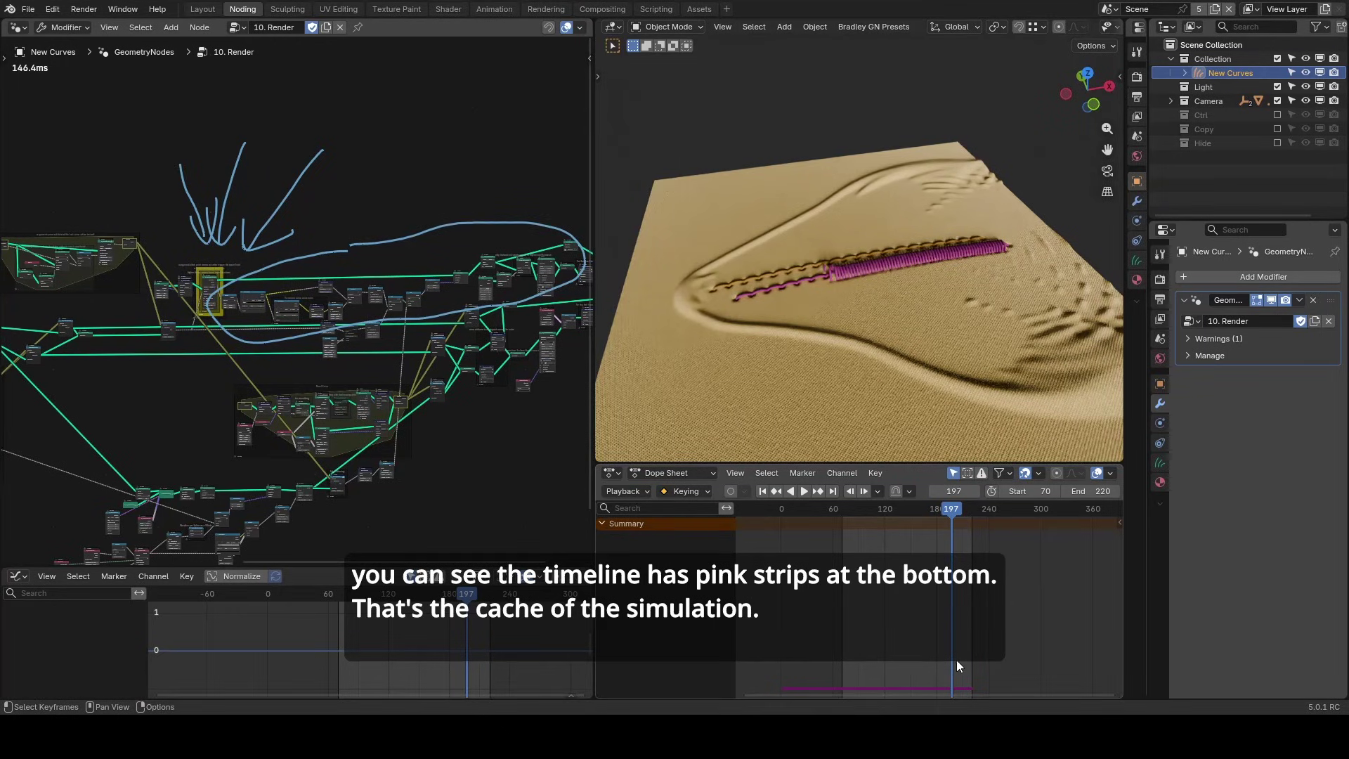
Show the New Curves object's Physics settings with Simulation Nodes Bake and Cache options.
click(1161, 423)
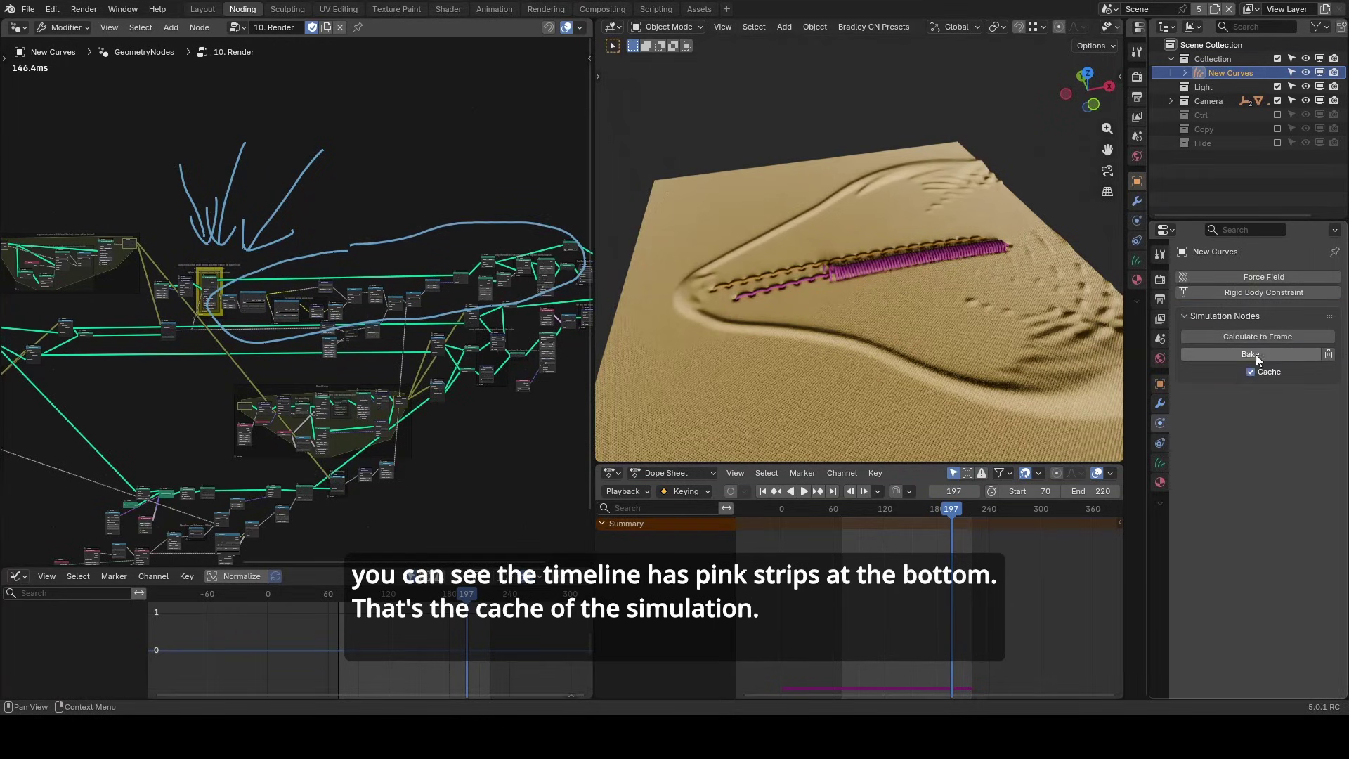